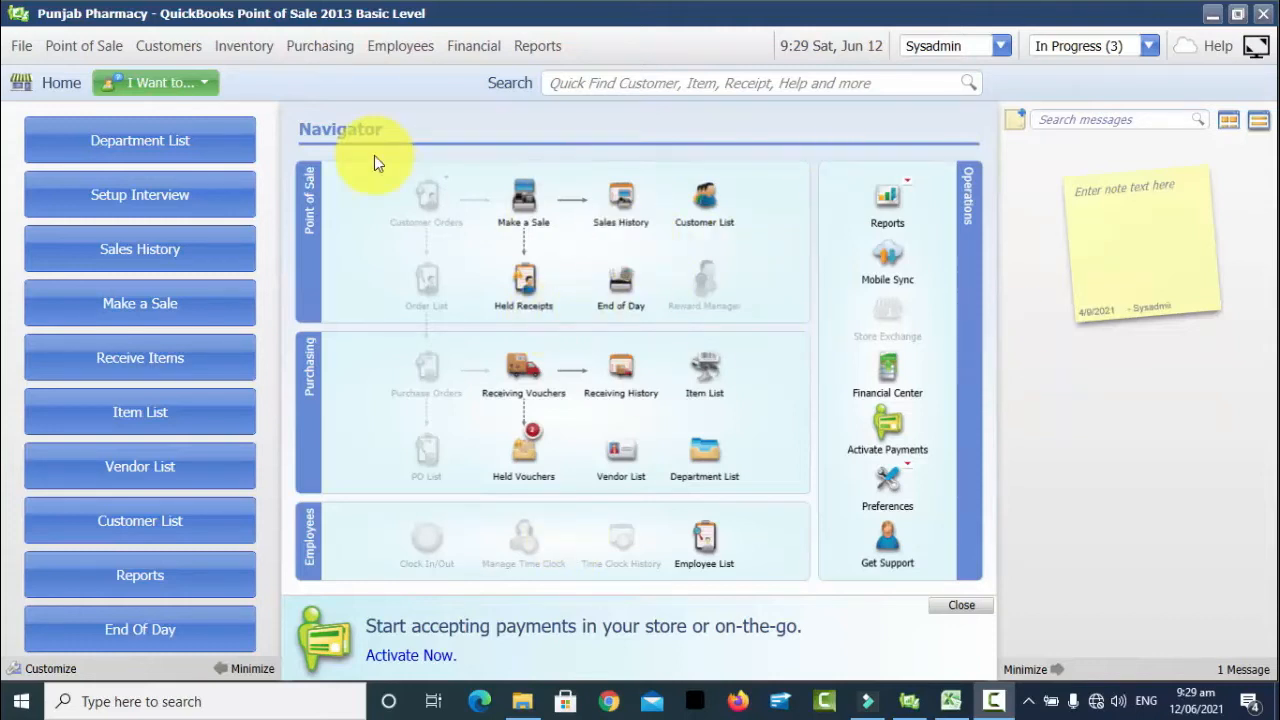
Step: Open the current inventory Summary report for items
{"action": "left_click", "coordinate": [536, 46]}
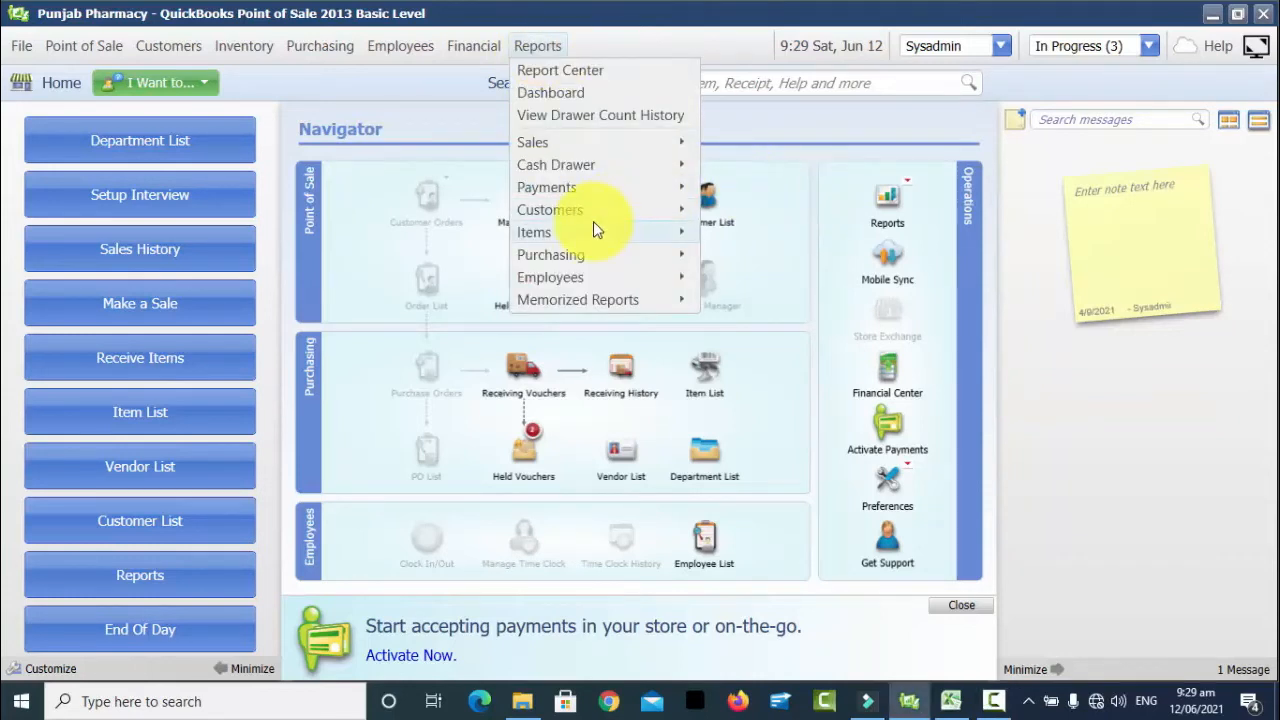
{"action": "mouse_move", "coordinate": [596, 226]}
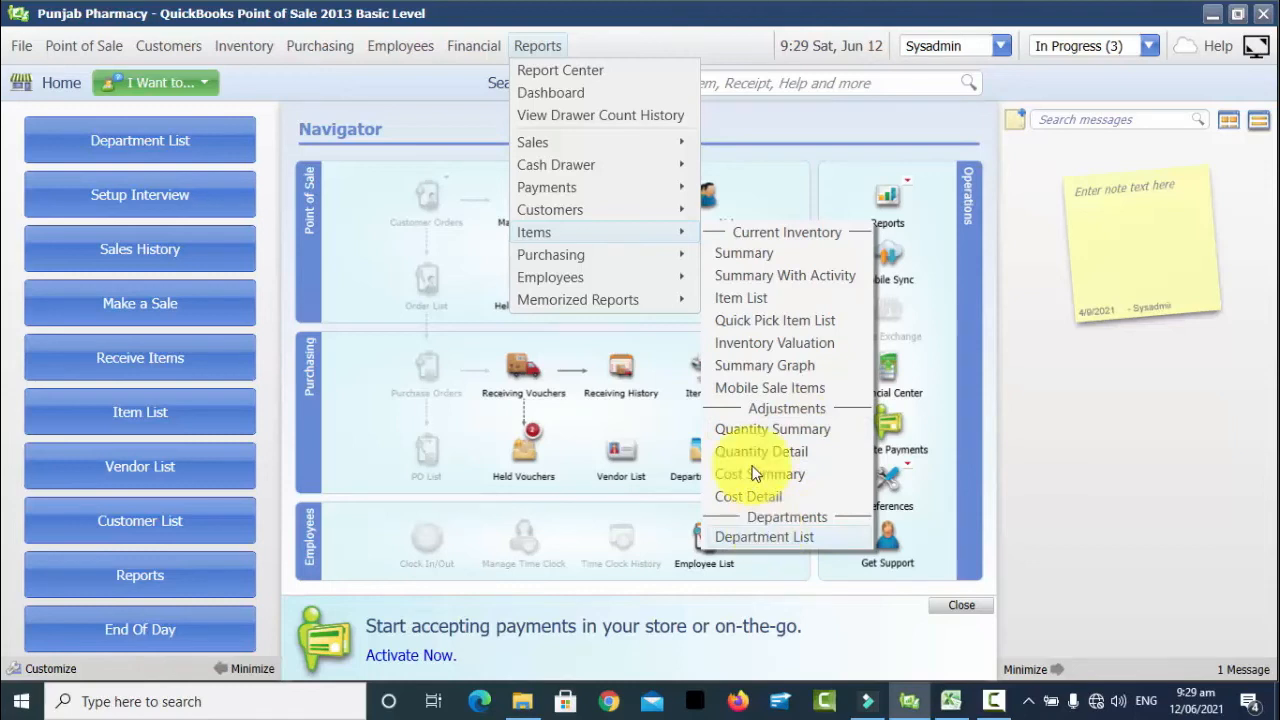
{"action": "left_click", "coordinate": [746, 253]}
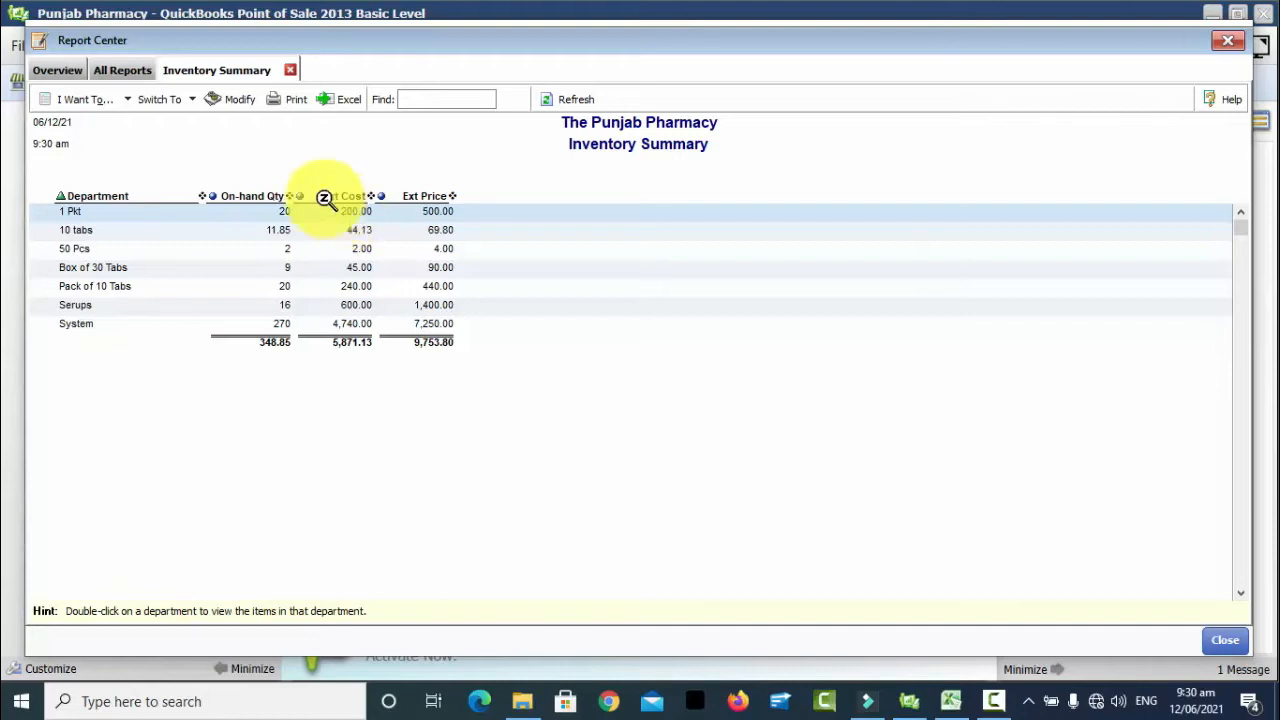
Step: Modify the Inventory Summary report to replace the Department column with the Item Name column, and run it
{"action": "left_click", "coordinate": [222, 106]}
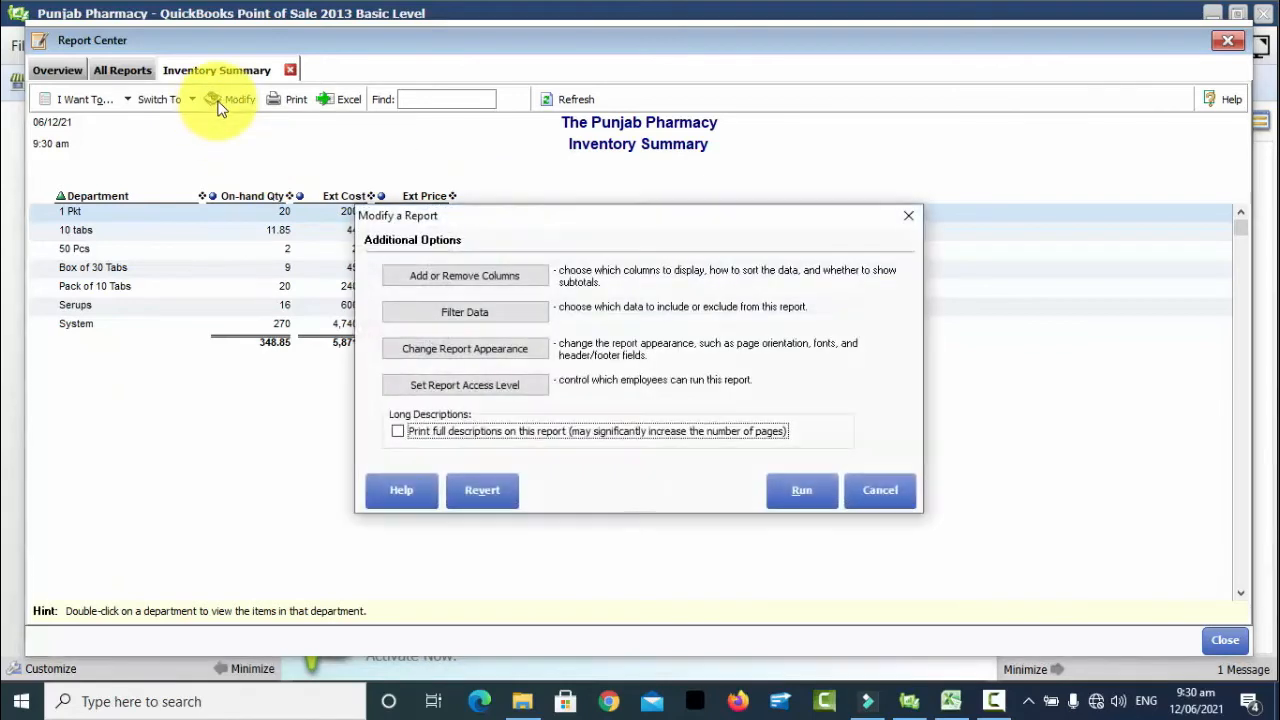
{"action": "left_click", "coordinate": [471, 277]}
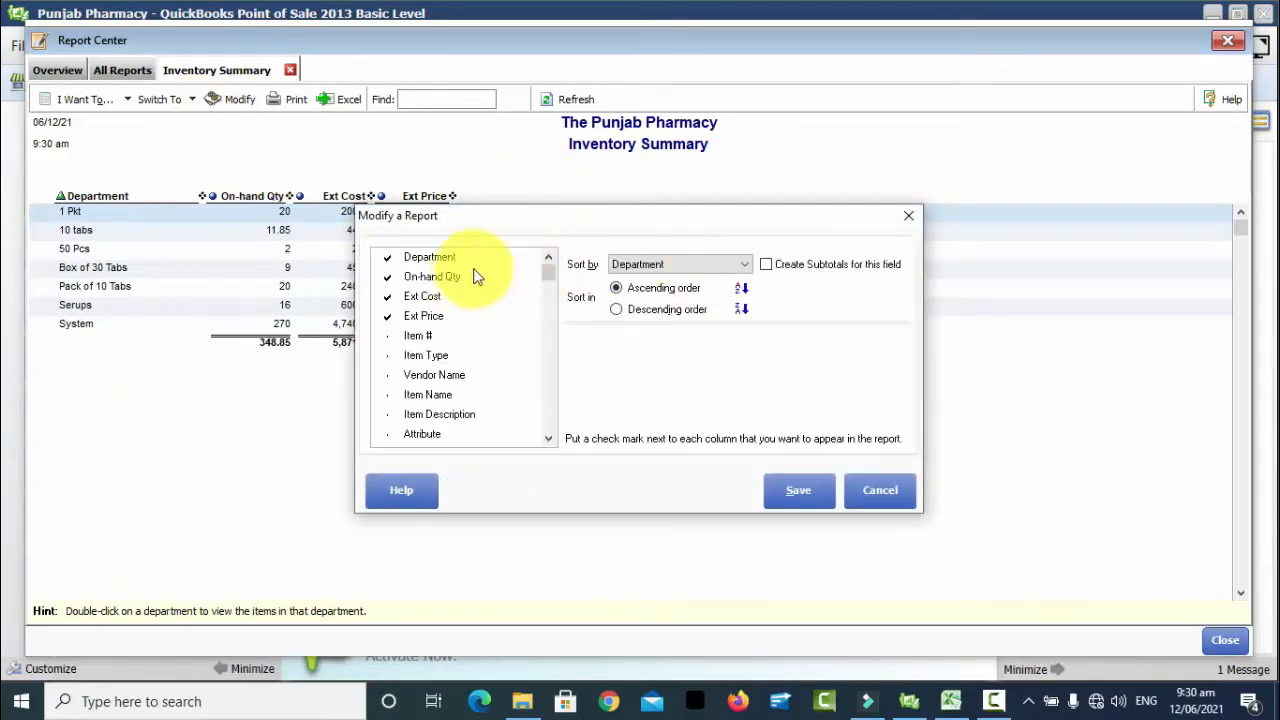
{"action": "left_click", "coordinate": [431, 255]}
{"action": "left_click", "coordinate": [384, 259]}
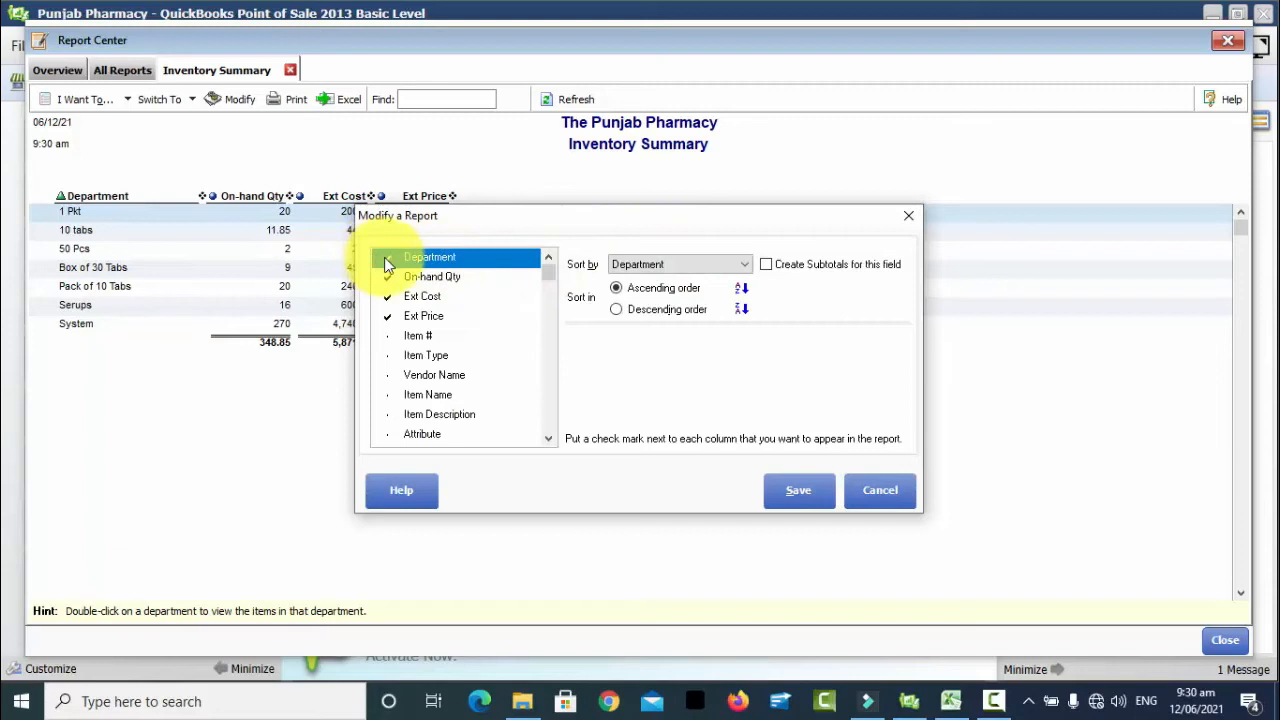
{"action": "left_click", "coordinate": [390, 398]}
{"action": "left_click", "coordinate": [393, 400]}
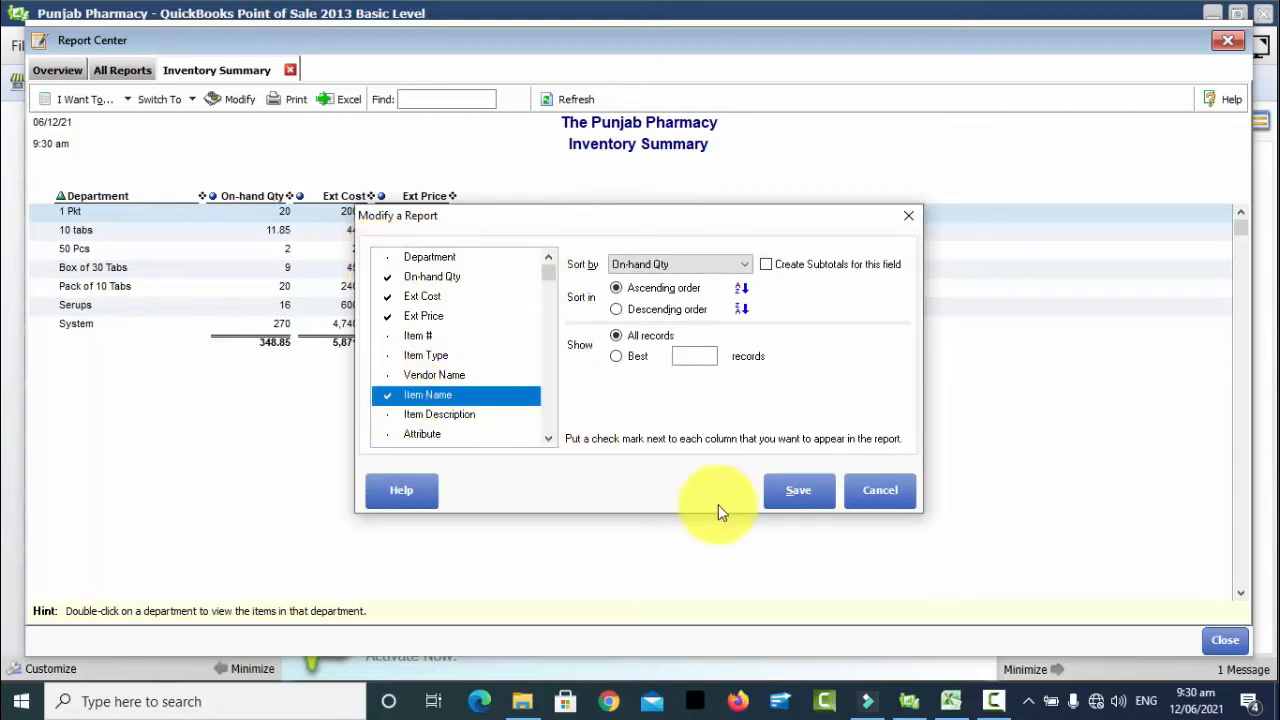
{"action": "left_click", "coordinate": [776, 498]}
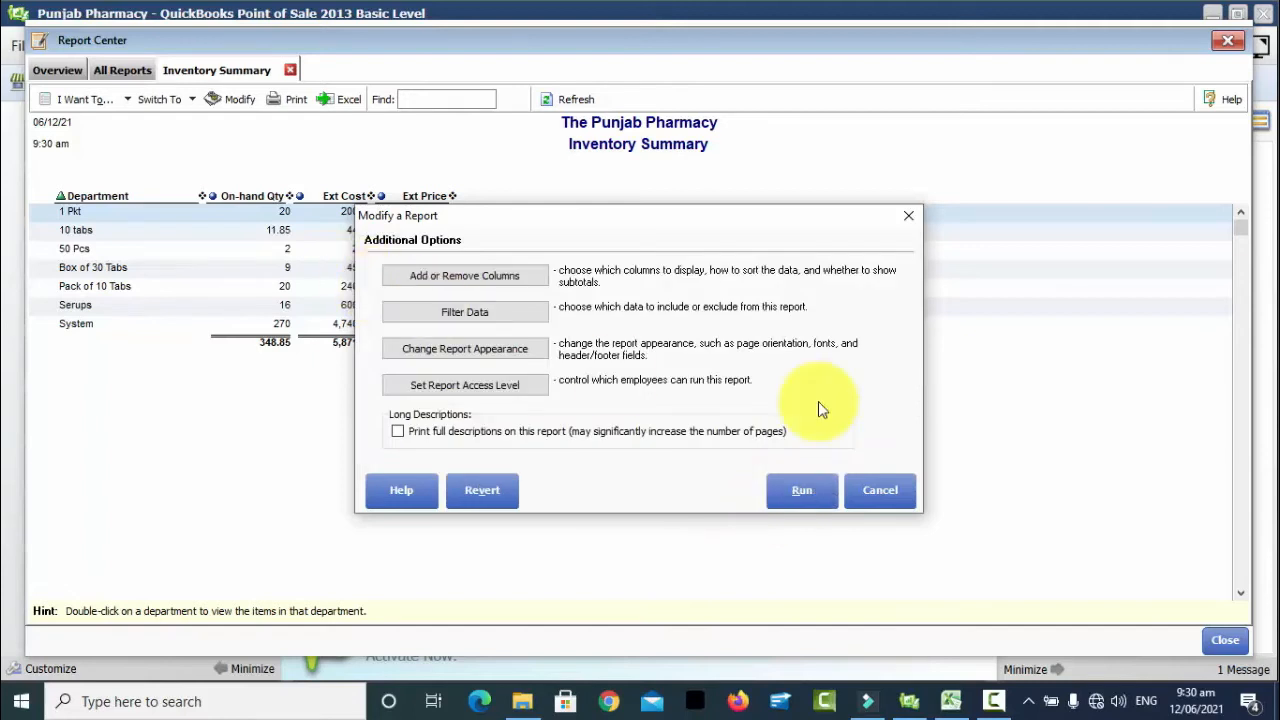
{"action": "left_click", "coordinate": [801, 489]}
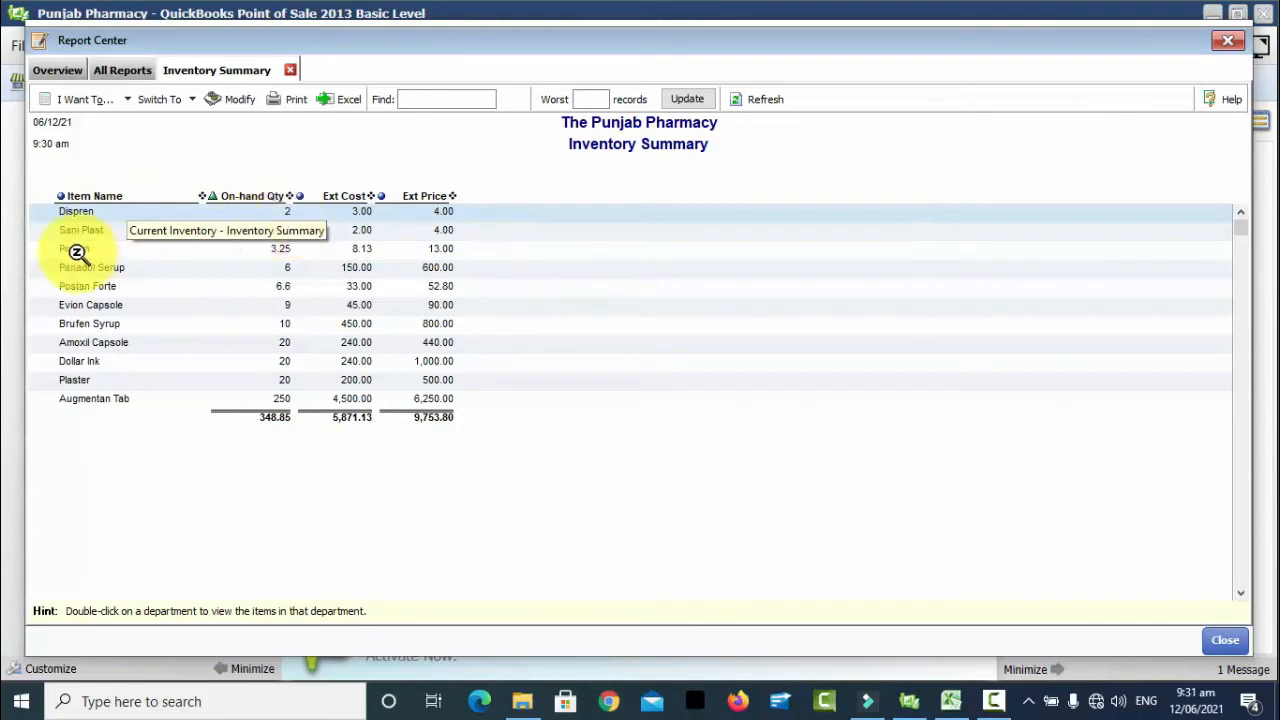
Step: Examine the on-hand quantities and extended costs of the listed items and their totals, and close the report
{"action": "left_click", "coordinate": [248, 272]}
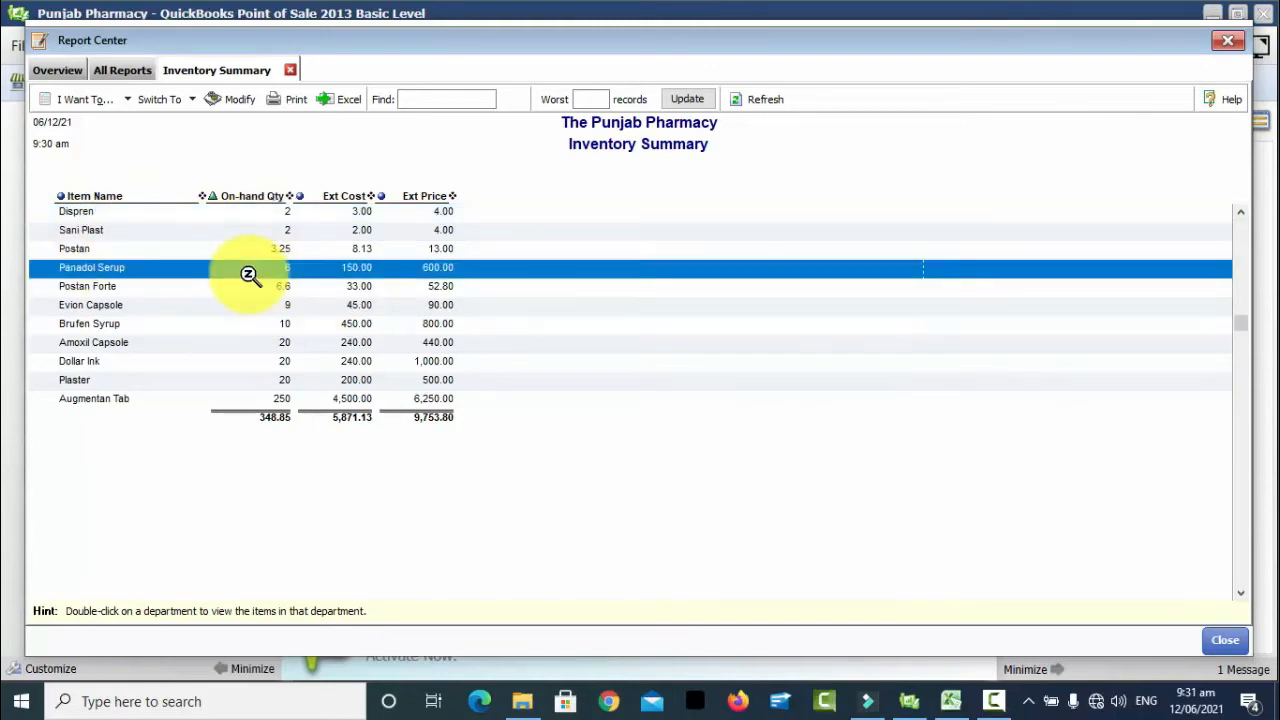
{"action": "left_click", "coordinate": [96, 250]}
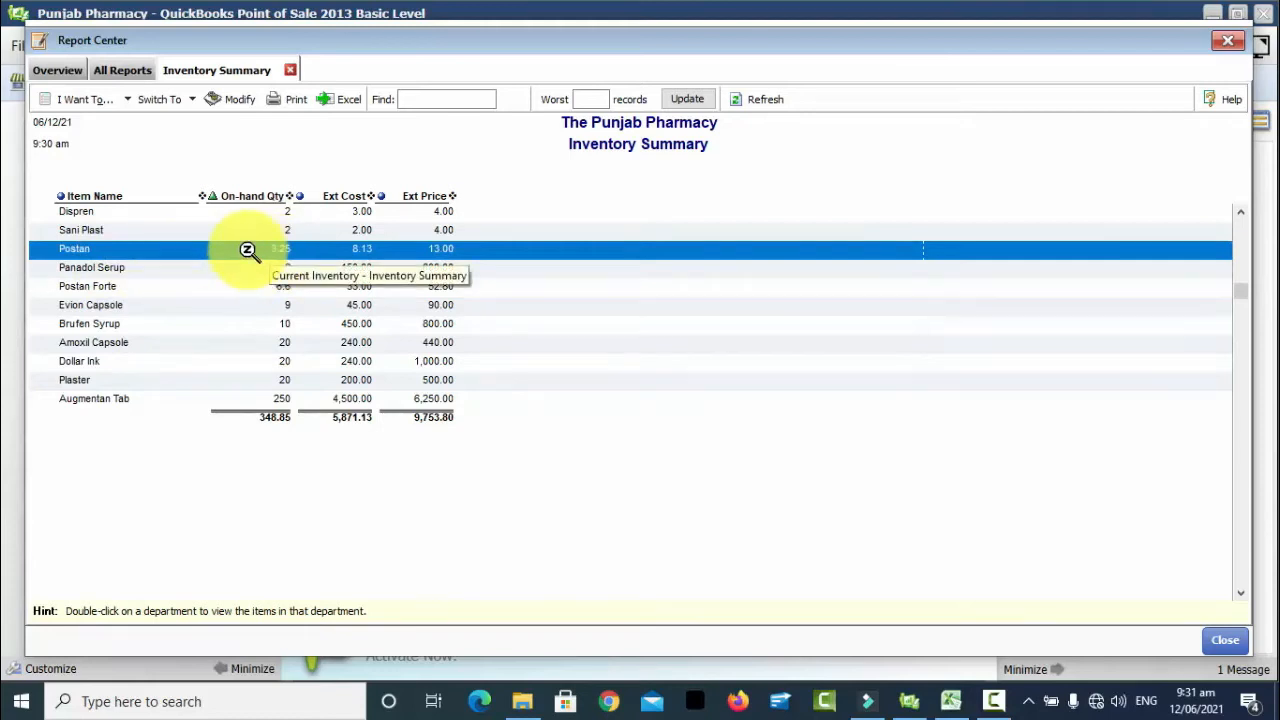
{"action": "left_click", "coordinate": [160, 273]}
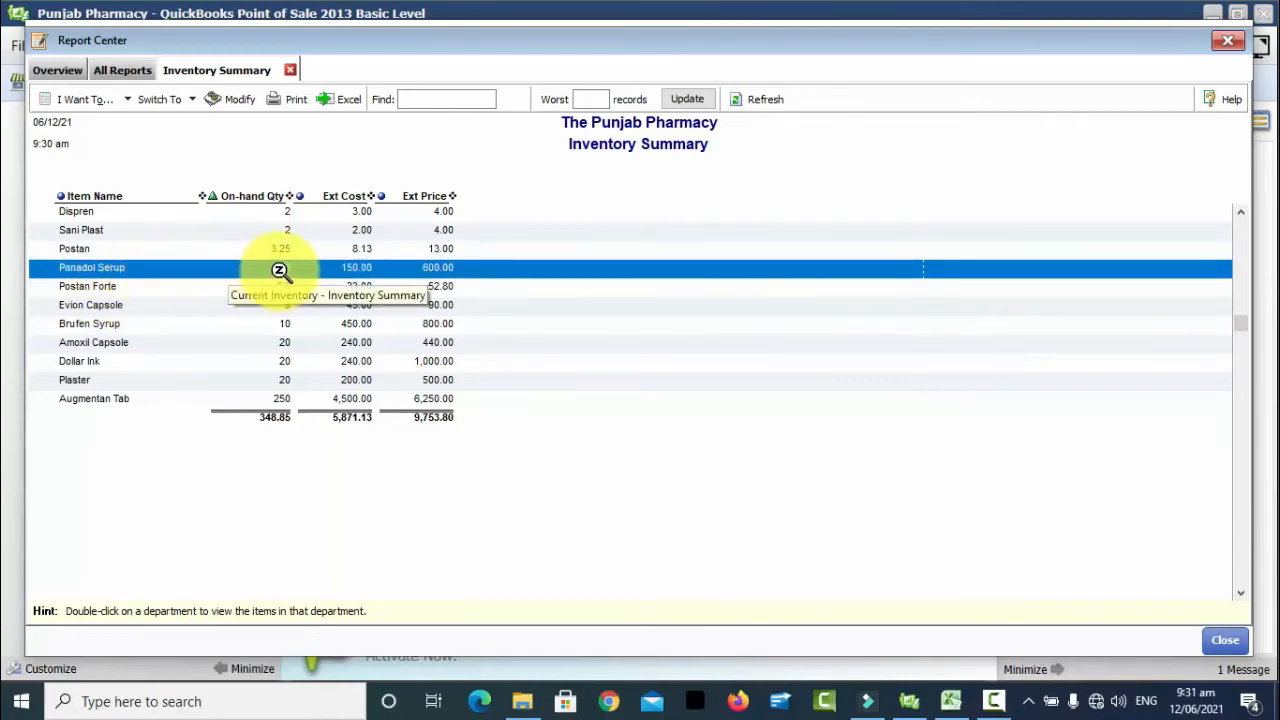
{"action": "left_click", "coordinate": [97, 303]}
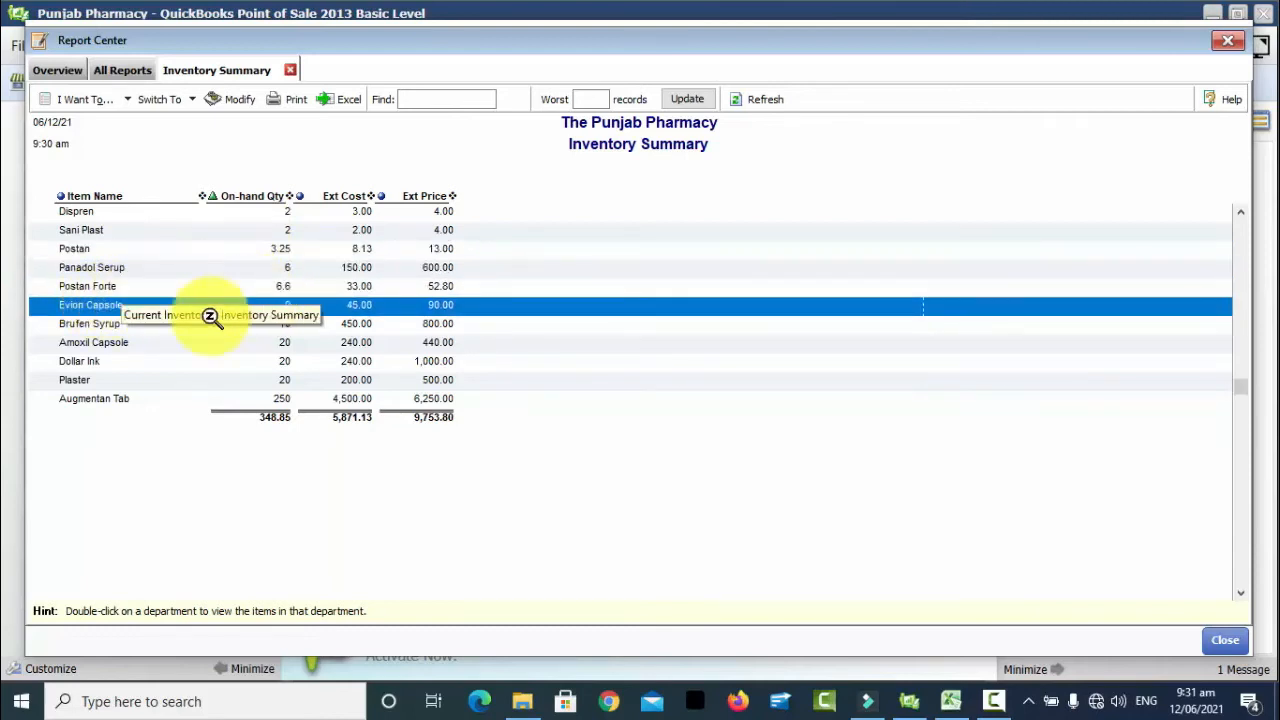
{"action": "left_click", "coordinate": [270, 425]}
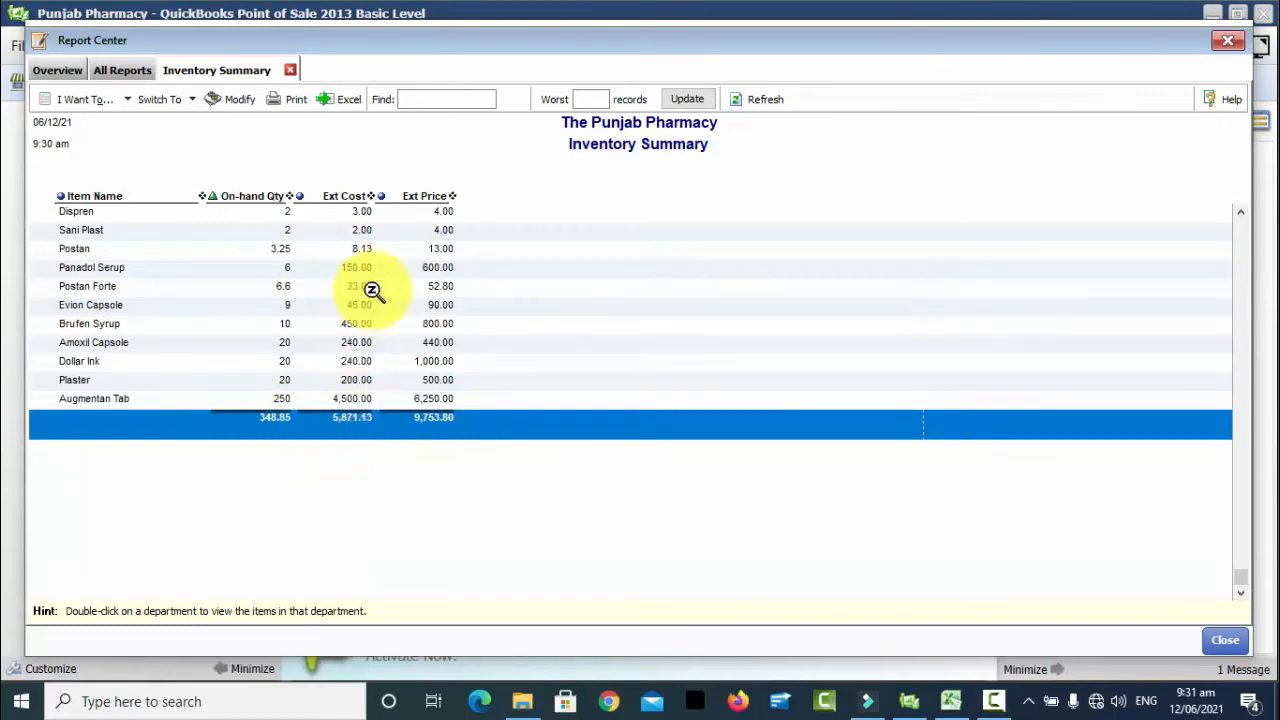
{"action": "left_click", "coordinate": [358, 360]}
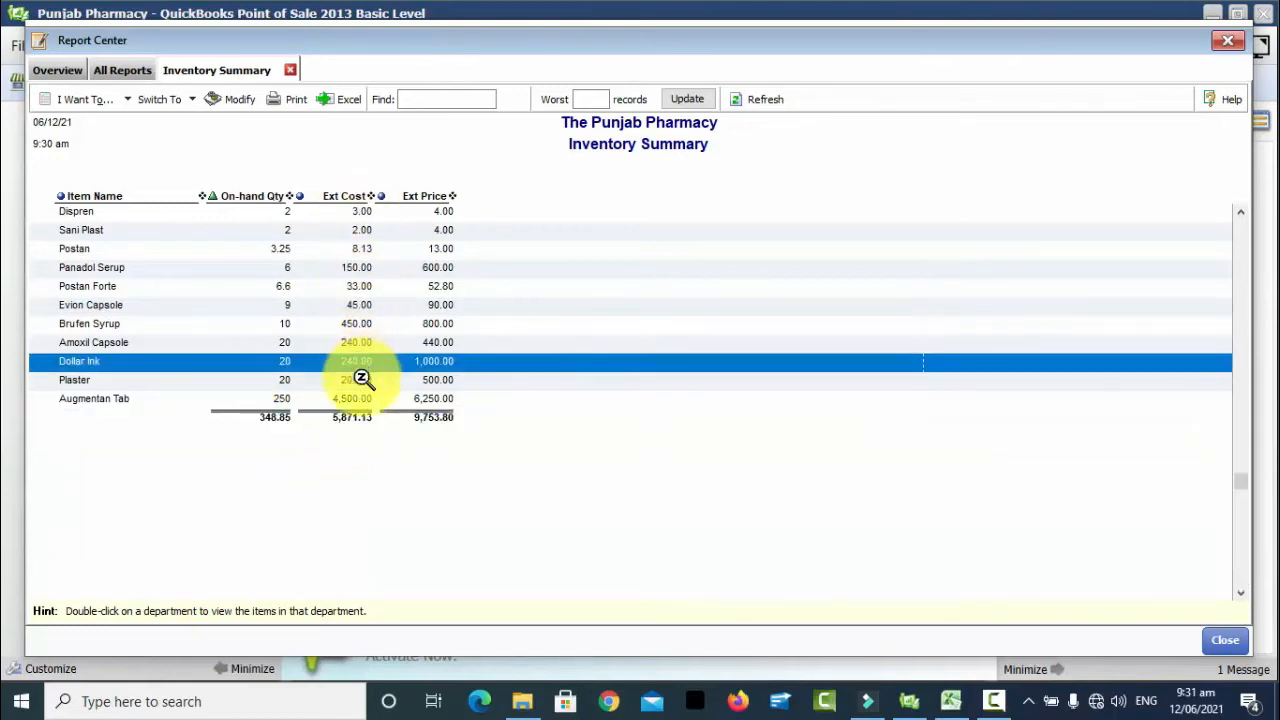
{"action": "left_click", "coordinate": [338, 432]}
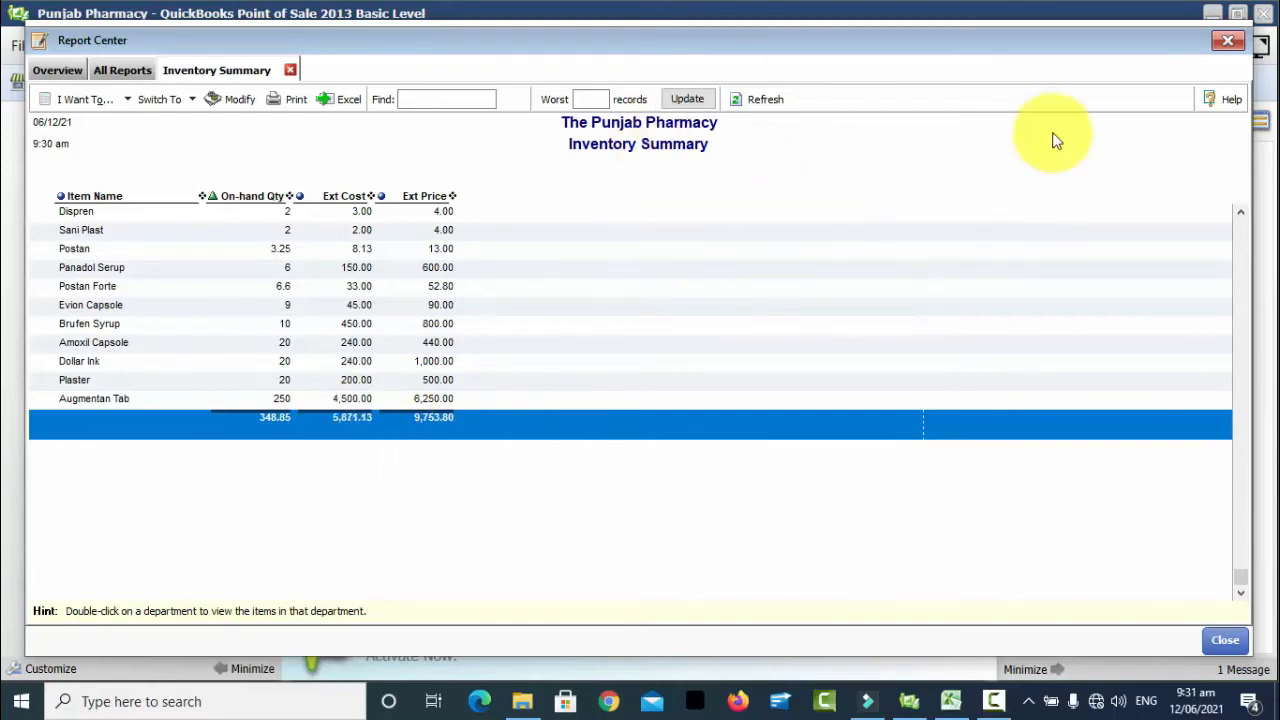
{"action": "left_click", "coordinate": [1230, 41]}
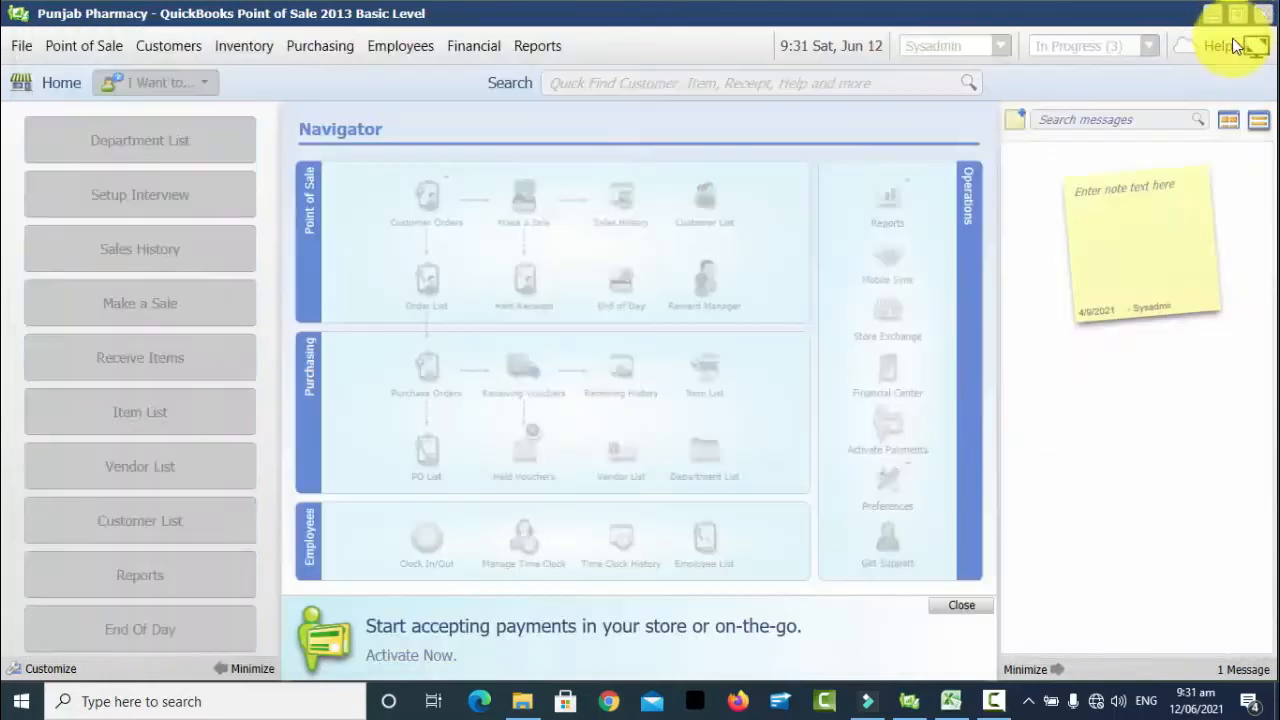
Step: View the current inventory Summary With Activity report and close it
{"action": "left_click", "coordinate": [537, 46]}
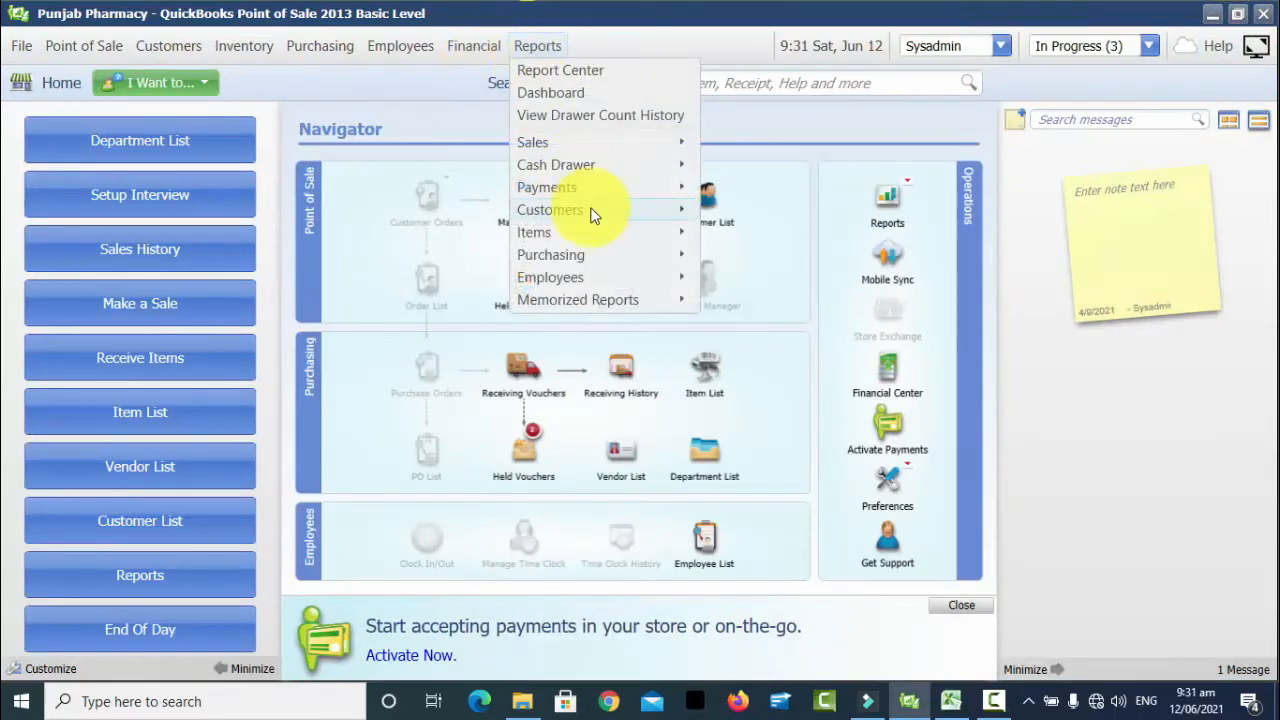
{"action": "mouse_move", "coordinate": [596, 232]}
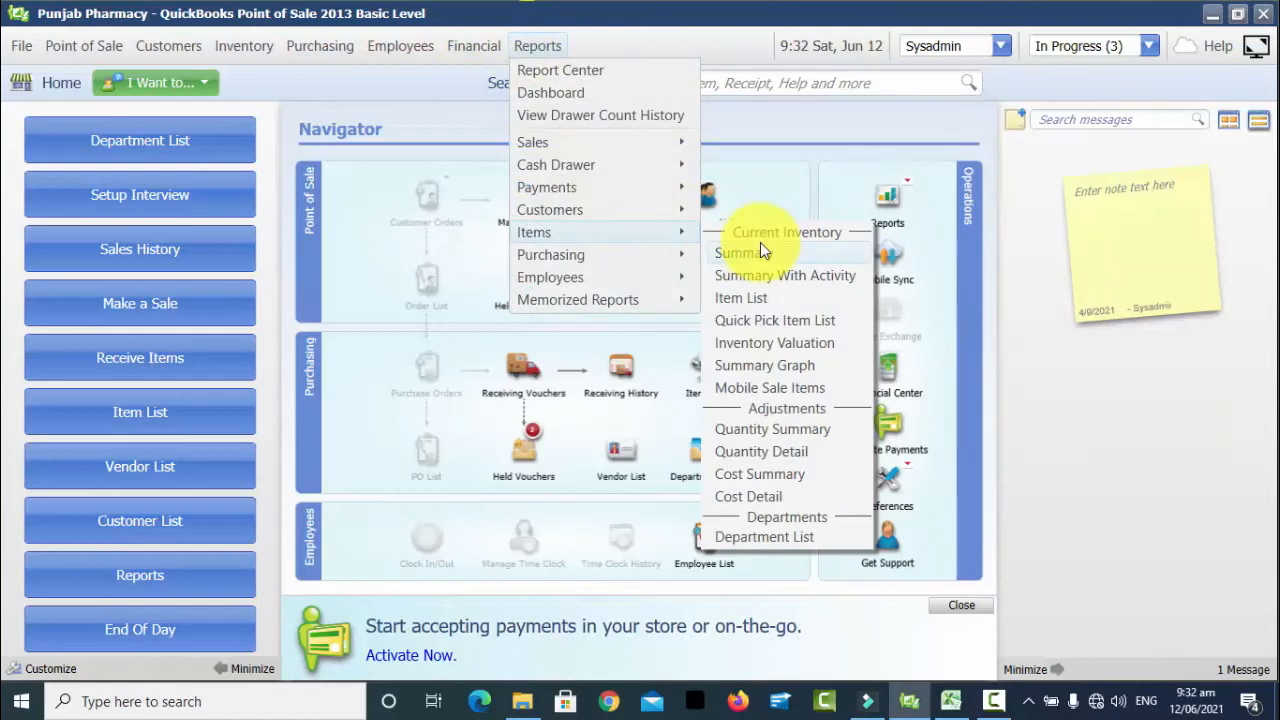
{"action": "left_click", "coordinate": [784, 281]}
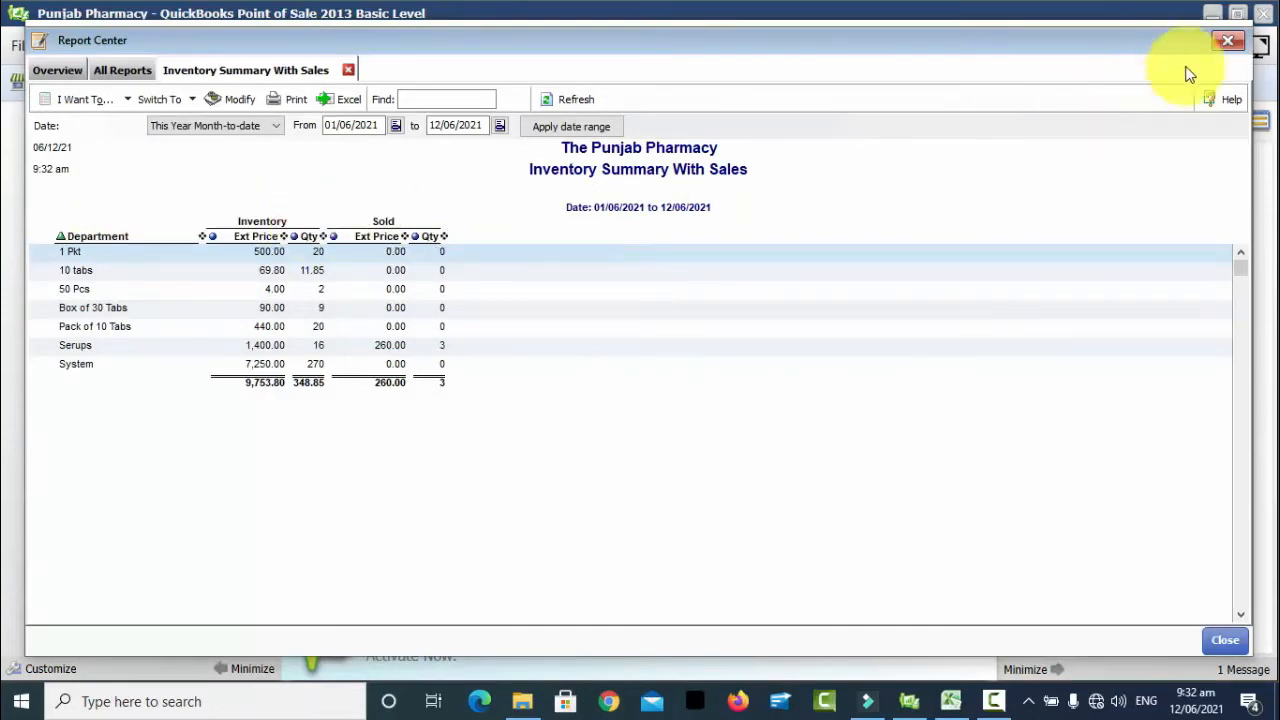
{"action": "left_click", "coordinate": [1231, 42]}
Step: View the current inventory Item List report and close it
{"action": "left_click", "coordinate": [522, 40]}
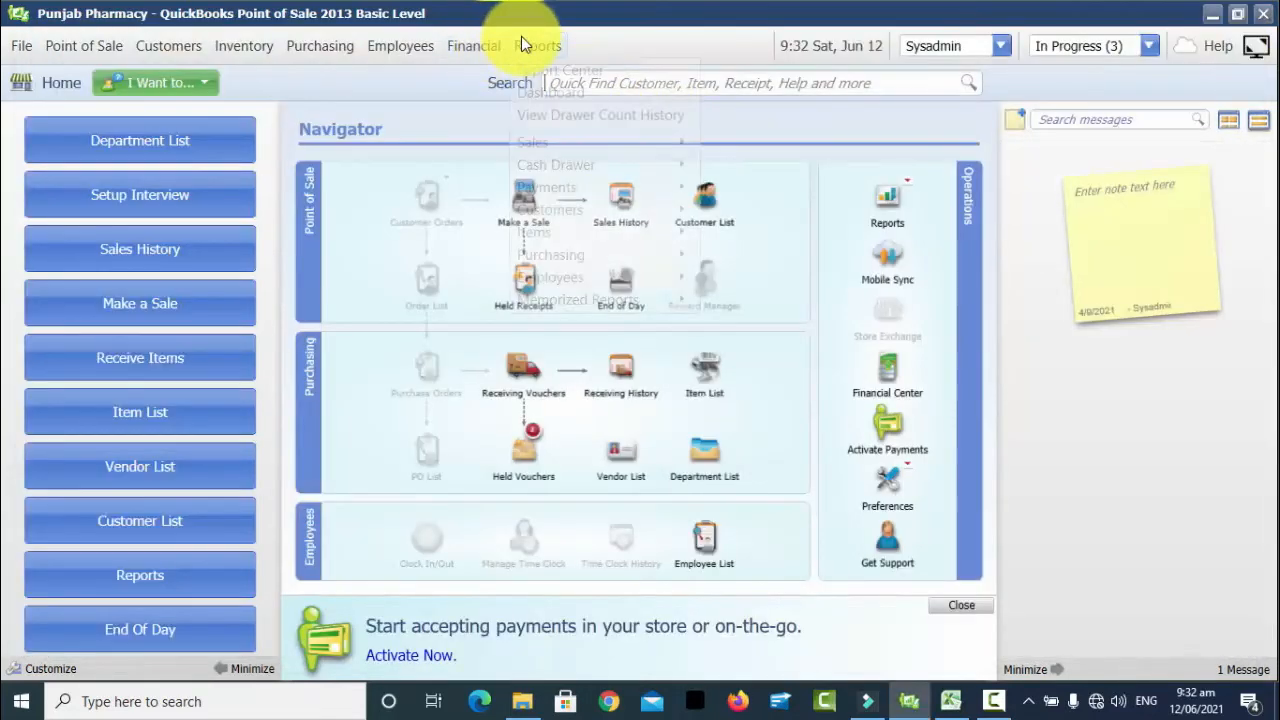
{"action": "mouse_move", "coordinate": [600, 230]}
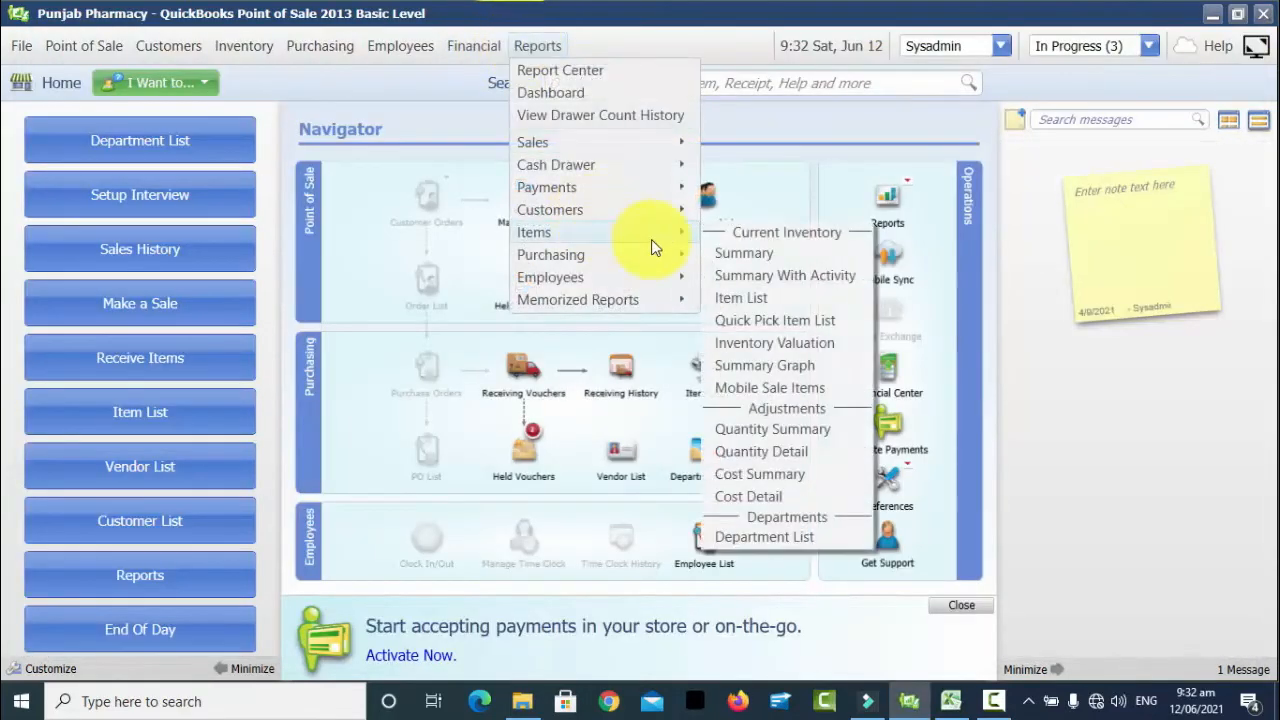
{"action": "left_click", "coordinate": [788, 297]}
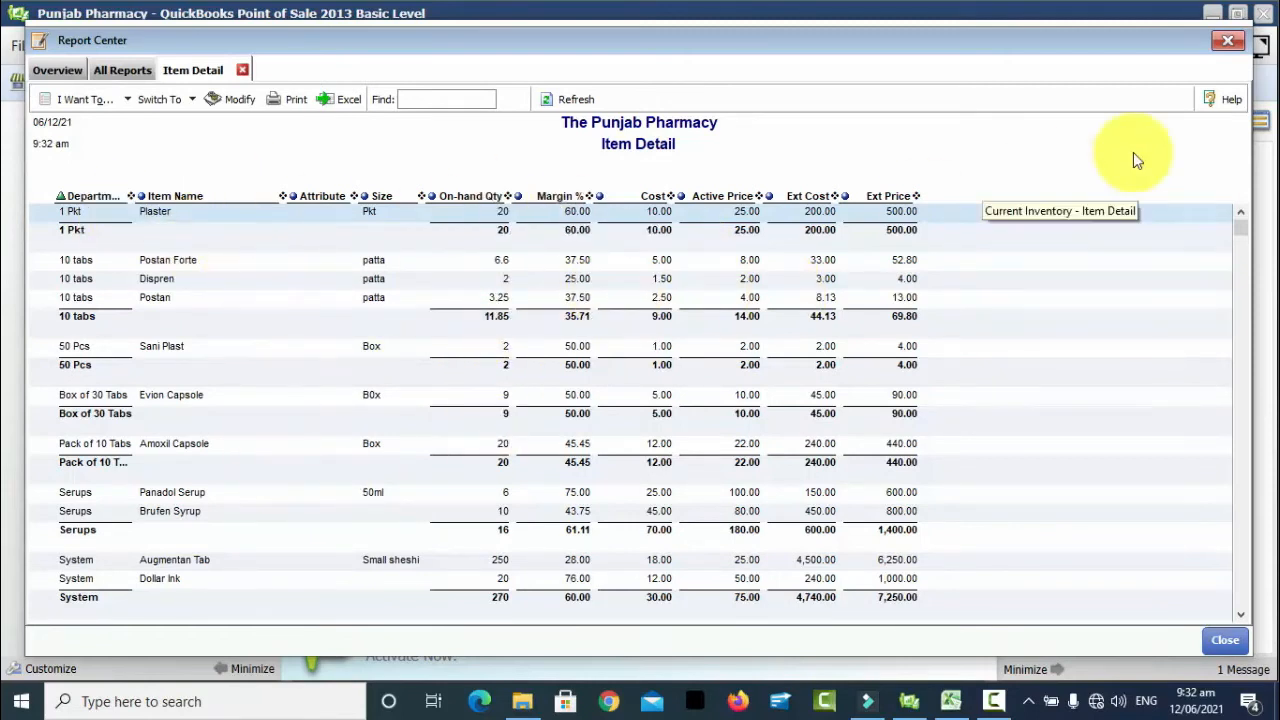
{"action": "left_click", "coordinate": [1226, 40]}
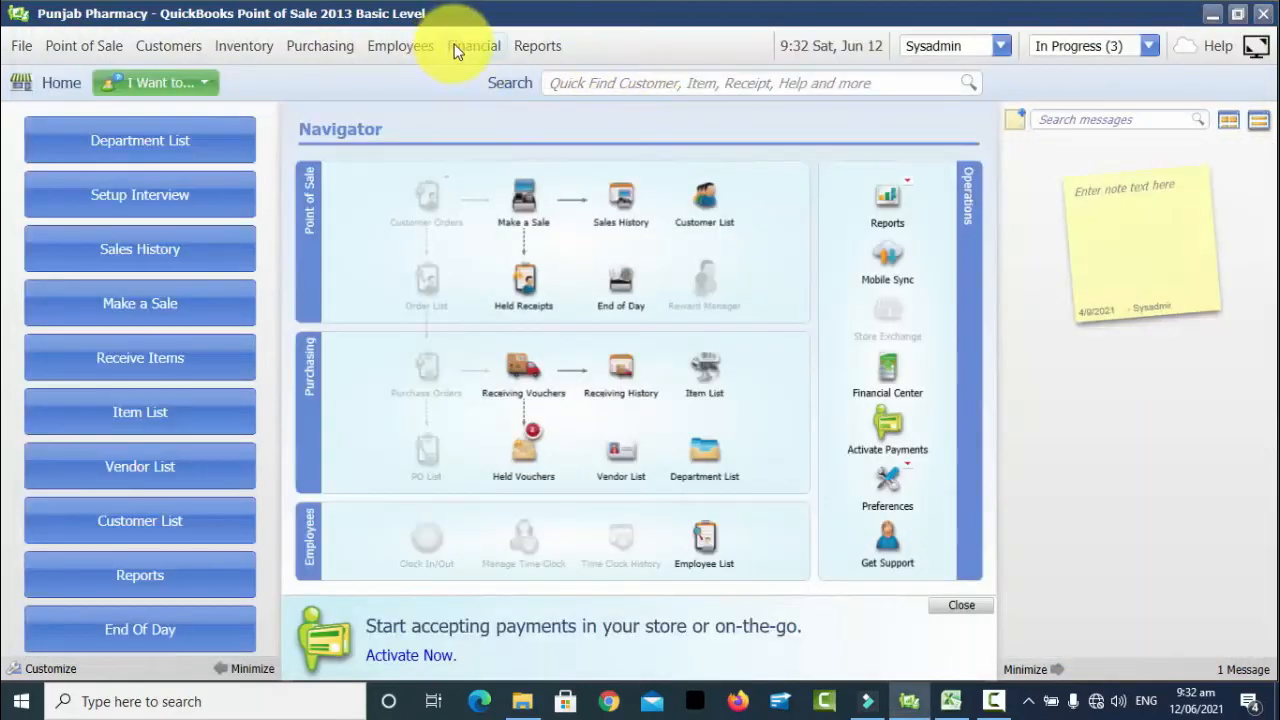
Step: Open the current inventory Summary Graph report
{"action": "left_click", "coordinate": [524, 40]}
{"action": "mouse_move", "coordinate": [580, 230]}
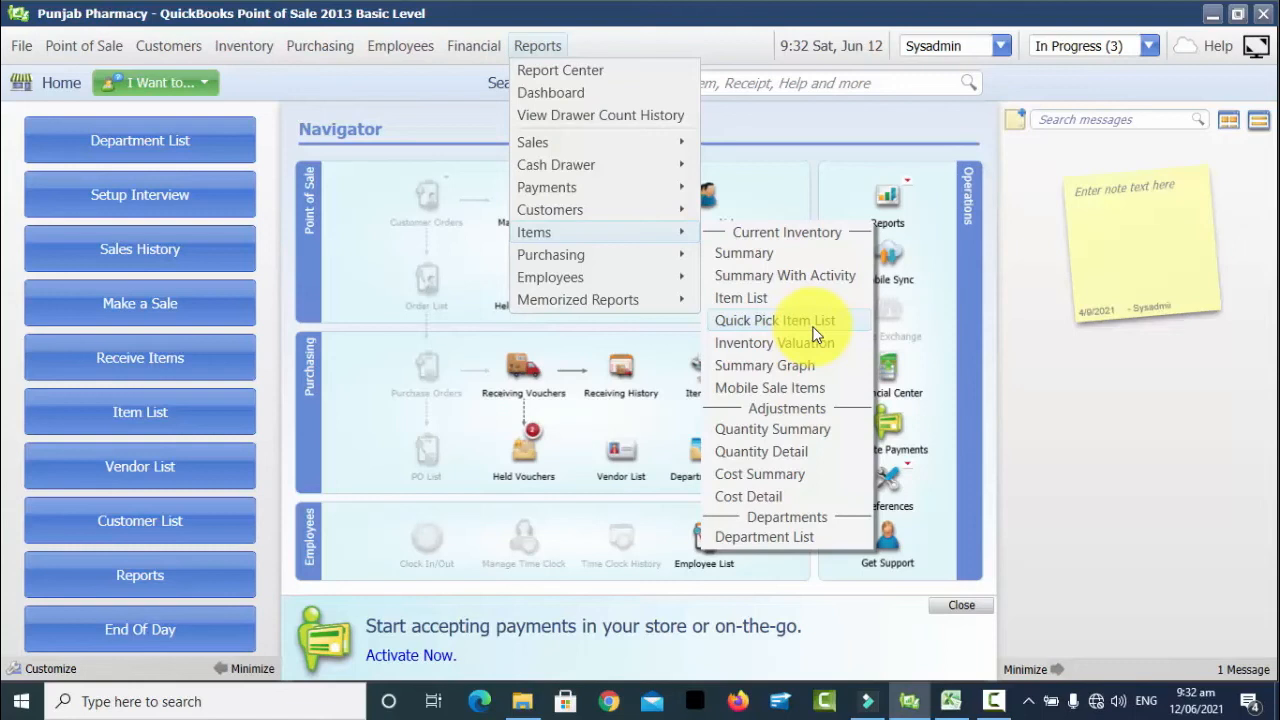
{"action": "left_click", "coordinate": [811, 366]}
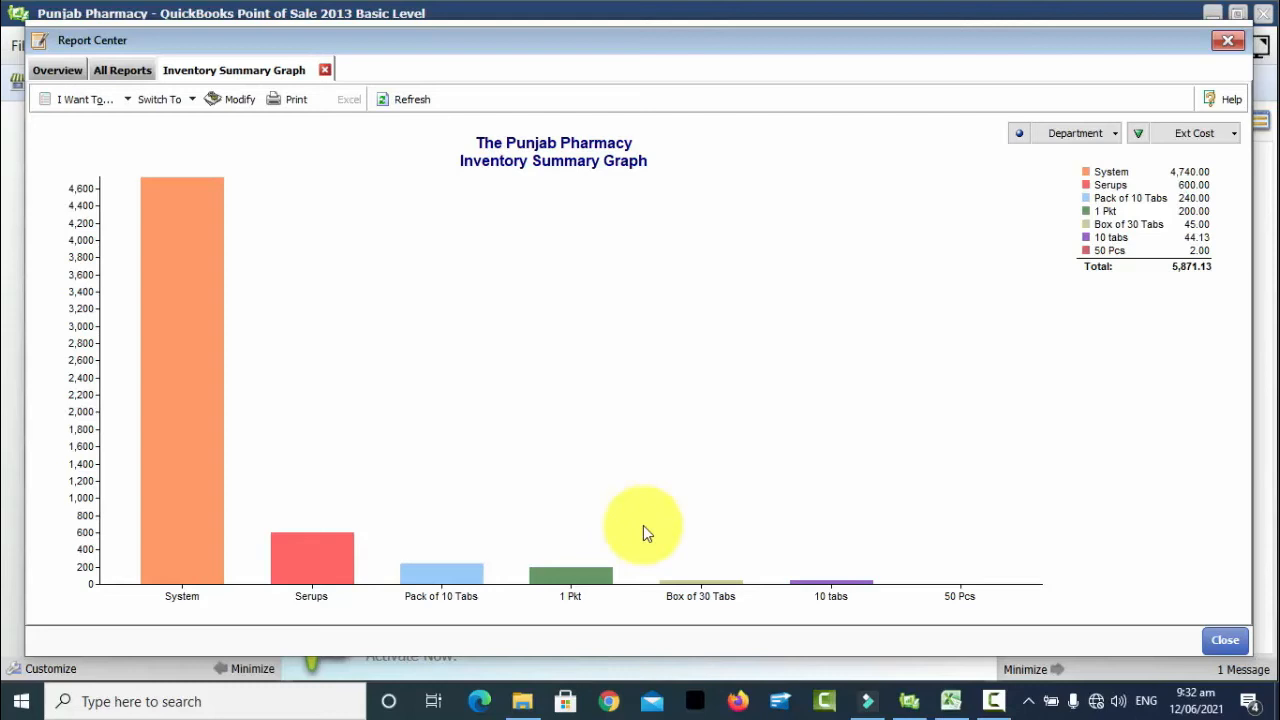
Step: Group the inventory graph by Item Name, plot it by On-hand Qty, and close the report
{"action": "left_click", "coordinate": [1102, 132]}
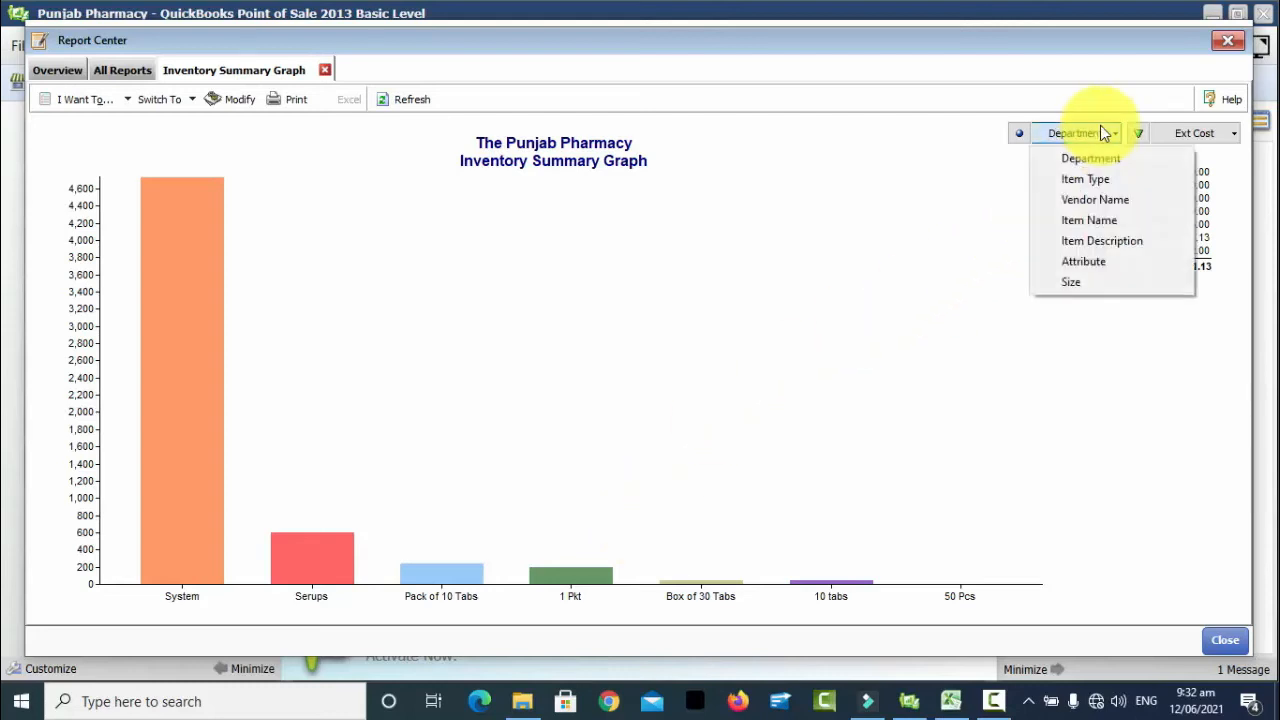
{"action": "left_click", "coordinate": [1086, 220]}
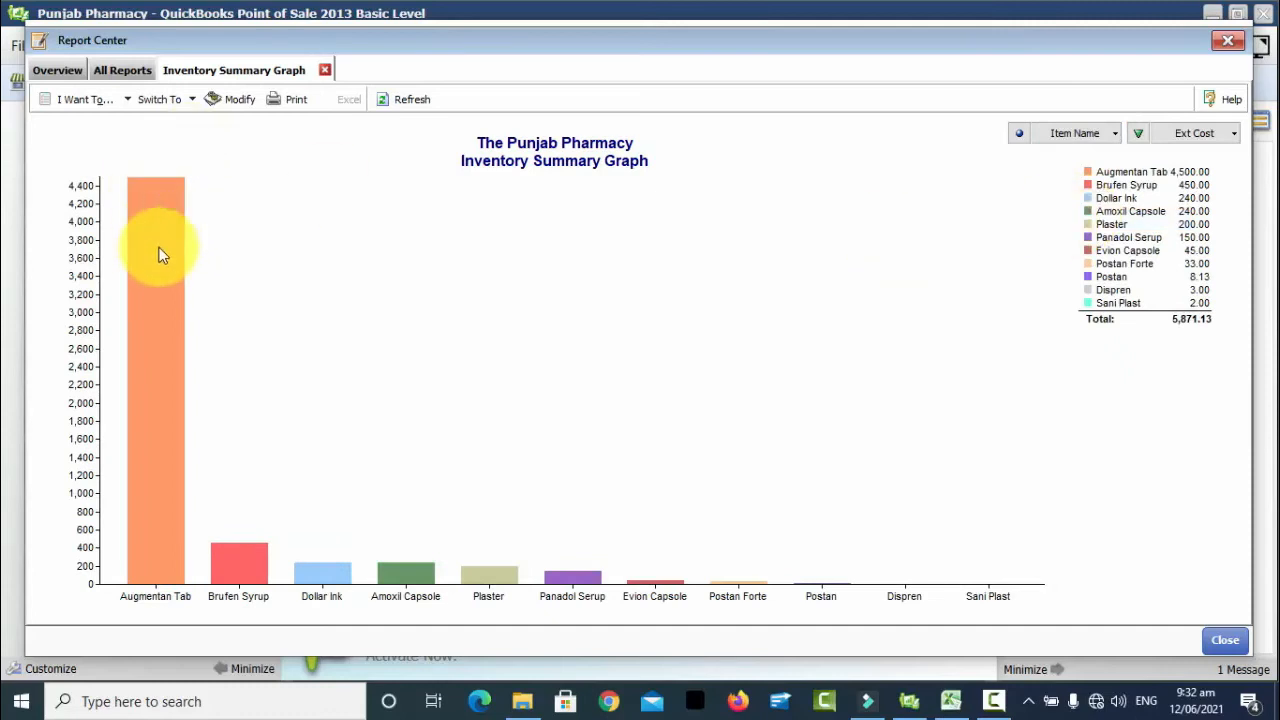
{"action": "mouse_move", "coordinate": [162, 254]}
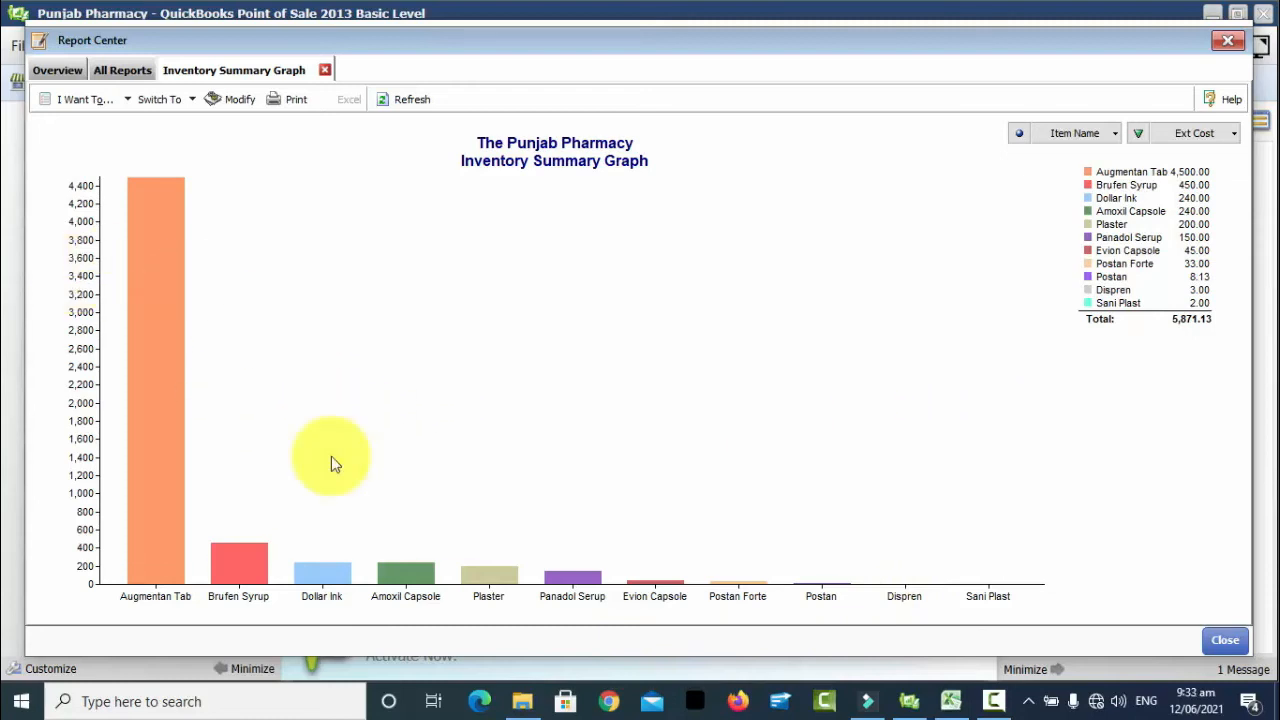
{"action": "left_click", "coordinate": [1226, 140]}
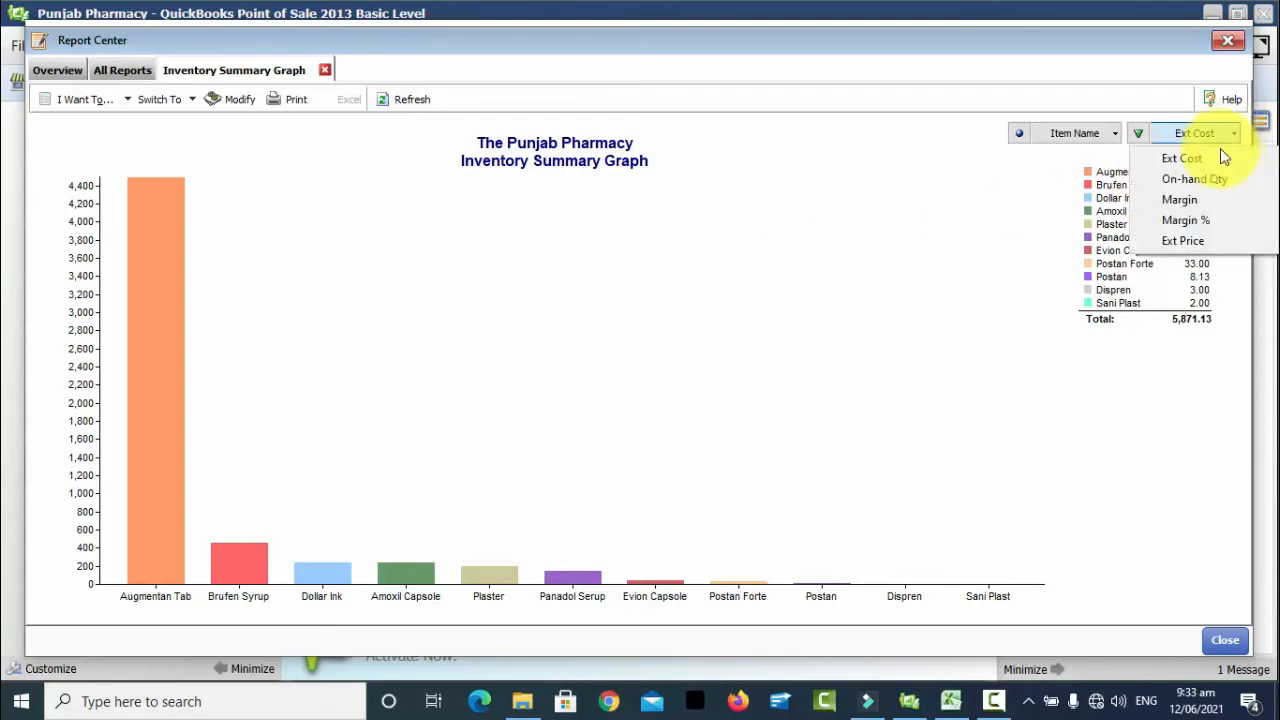
{"action": "left_click", "coordinate": [1207, 172]}
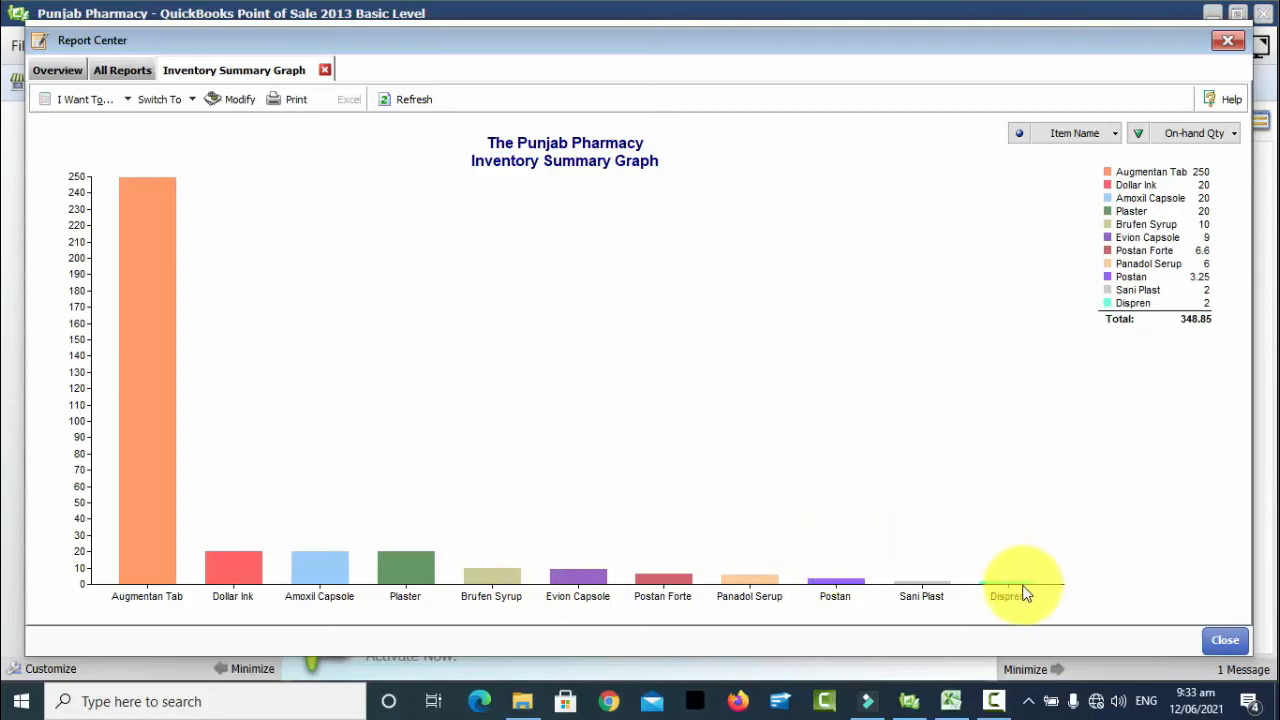
{"action": "left_click", "coordinate": [1224, 42]}
Step: Open the Quantity Detail report for inventory adjustments
{"action": "left_click", "coordinate": [524, 45]}
{"action": "mouse_move", "coordinate": [571, 228]}
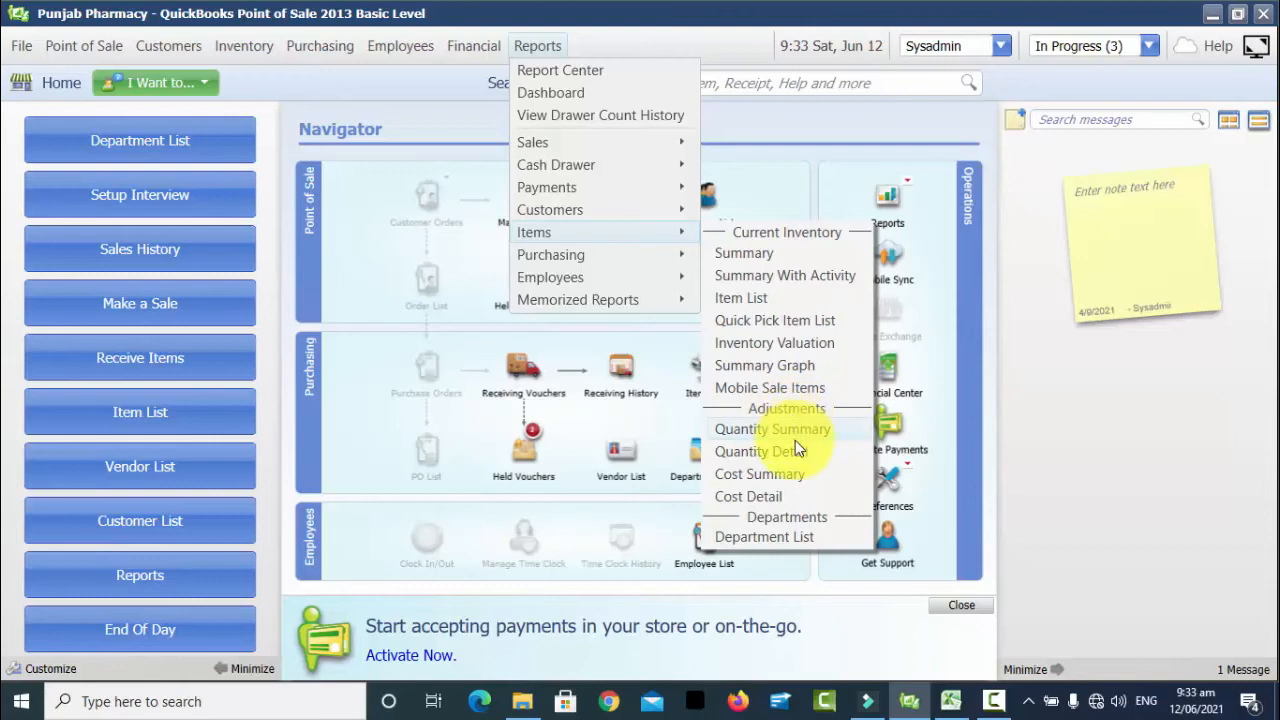
{"action": "left_click", "coordinate": [772, 453]}
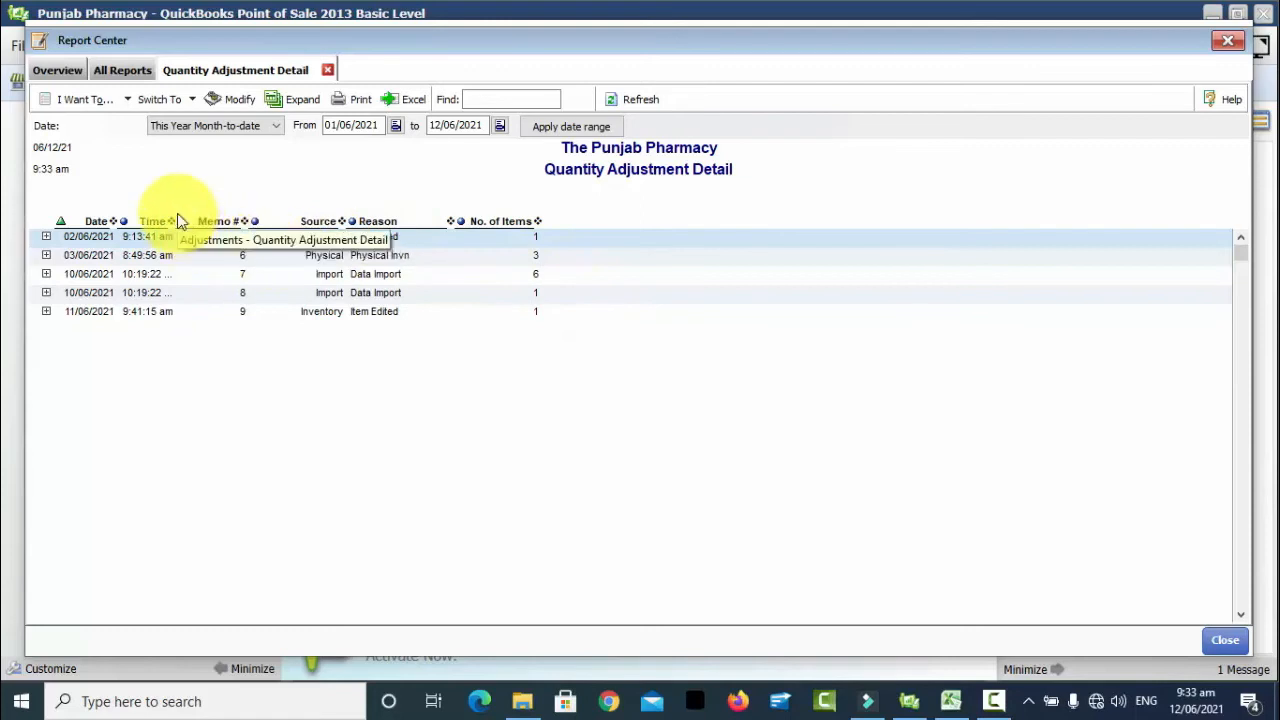
Step: Widen the Time, Source and Reason columns of the Quantity Adjustment Detail report
{"action": "left_click_drag", "start_coordinate": [176, 220], "coordinate": [208, 222]}
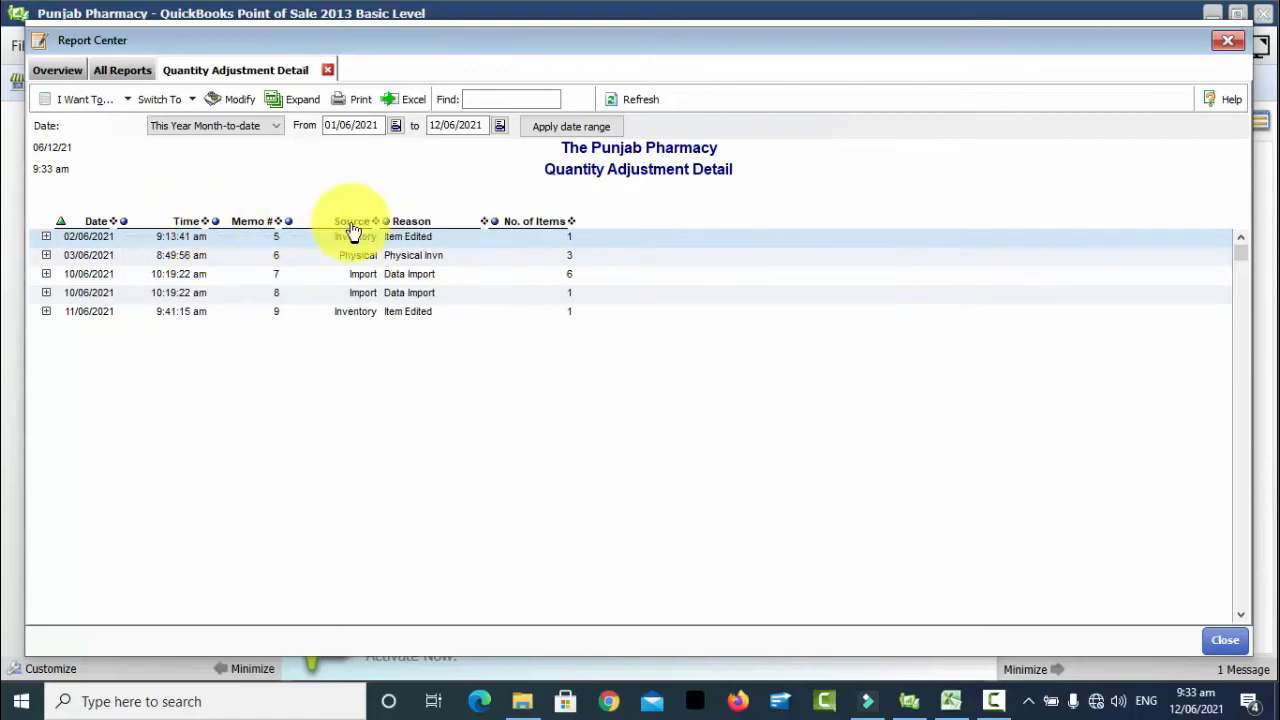
{"action": "left_click_drag", "start_coordinate": [378, 214], "coordinate": [390, 222]}
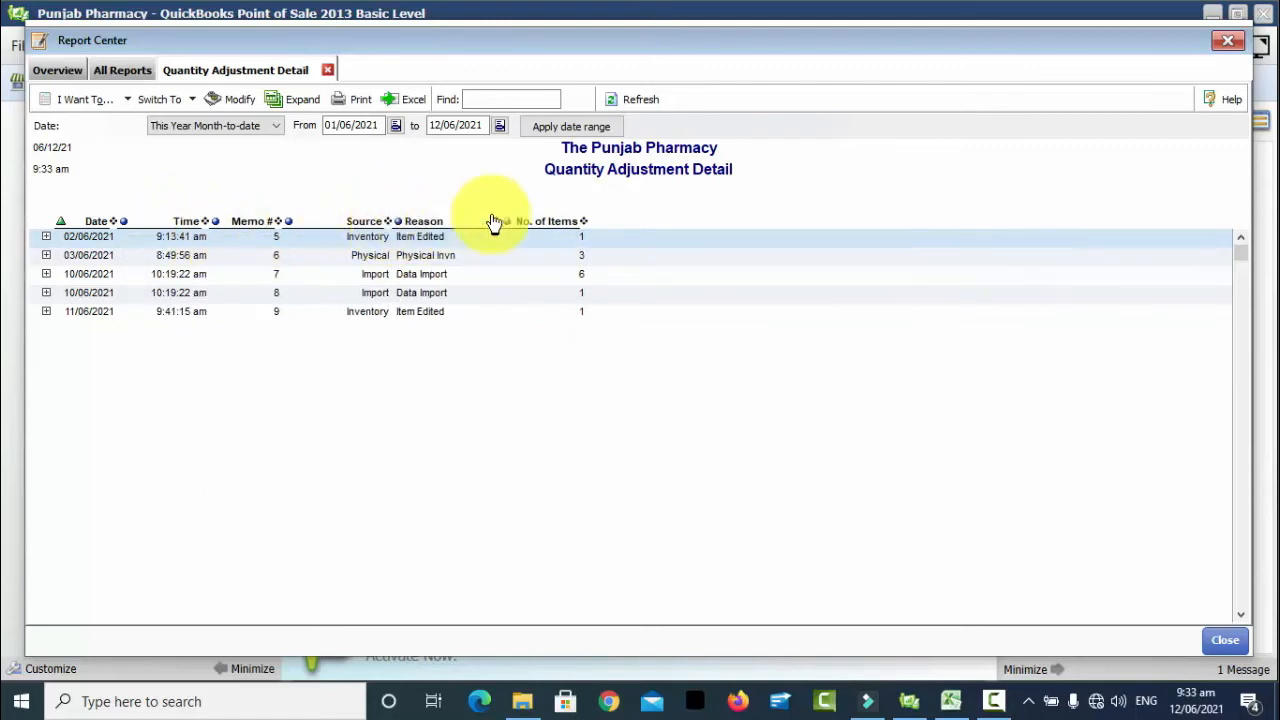
{"action": "left_click_drag", "start_coordinate": [493, 221], "coordinate": [542, 245]}
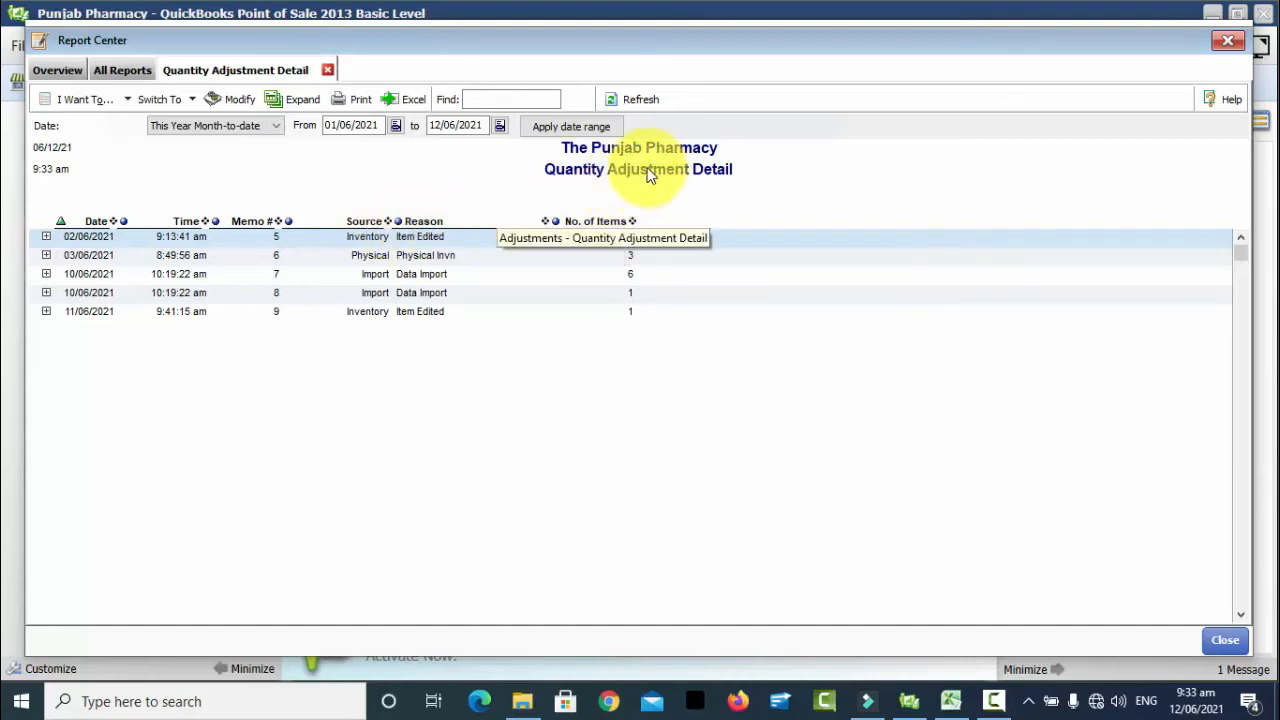
Step: Go through the five adjustment entries one by one, checking the source, reason and number of items of each
{"action": "left_click", "coordinate": [442, 238]}
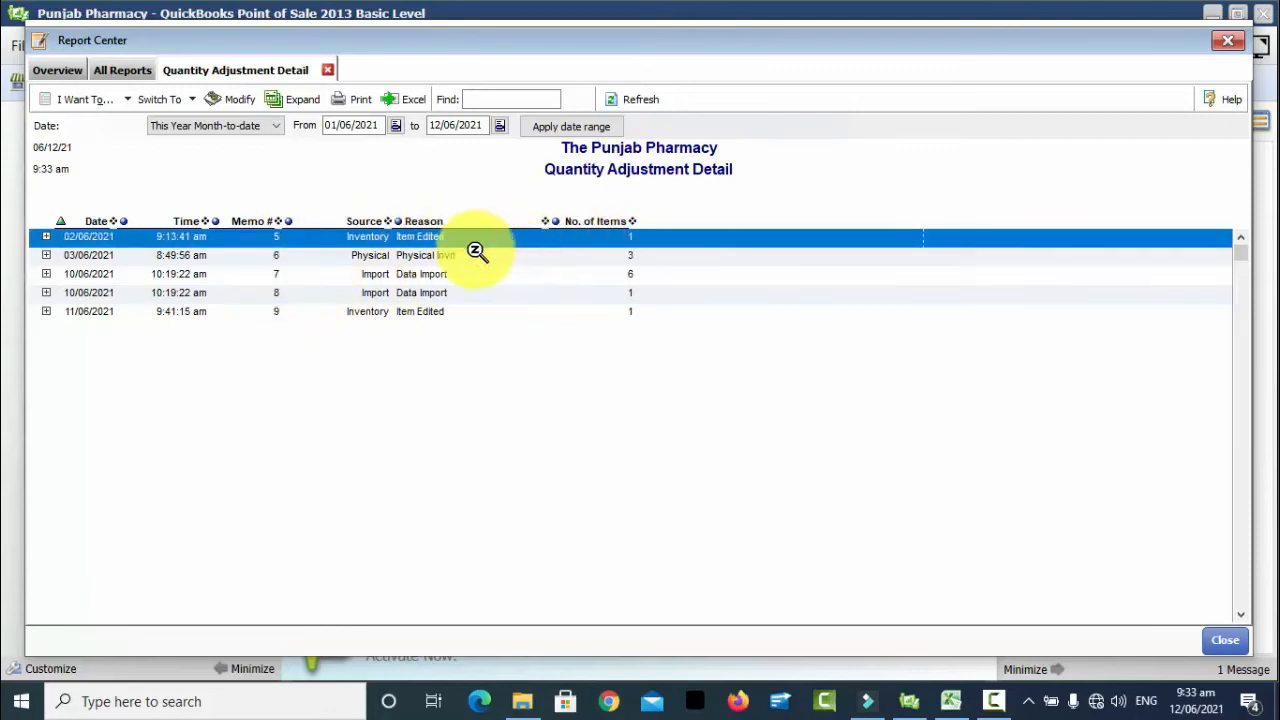
{"action": "left_click", "coordinate": [470, 255]}
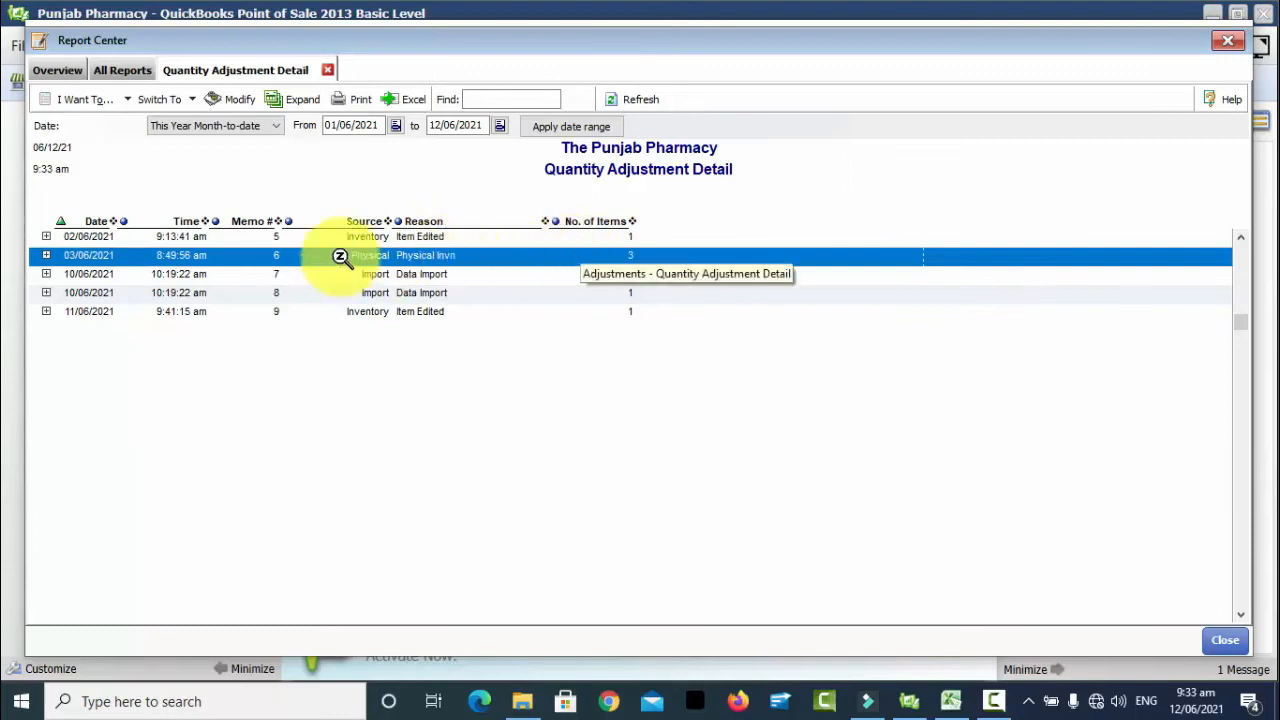
{"action": "left_click", "coordinate": [422, 276]}
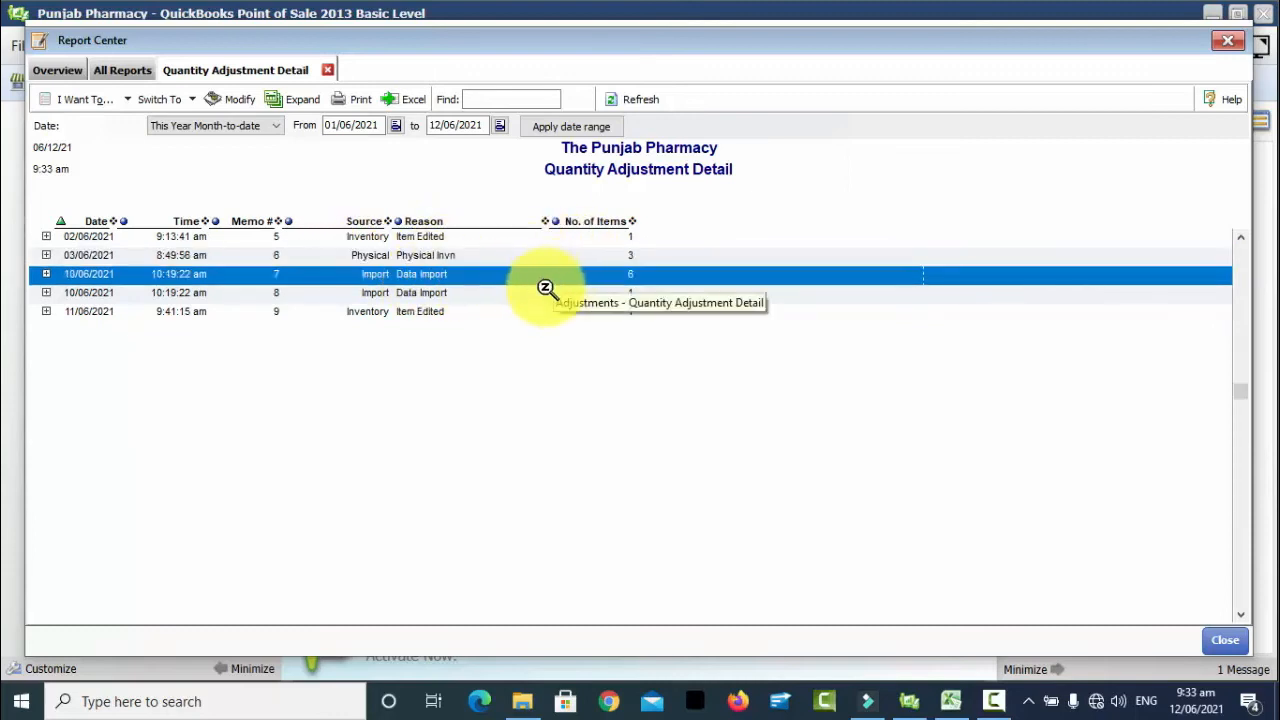
{"action": "left_click", "coordinate": [450, 296]}
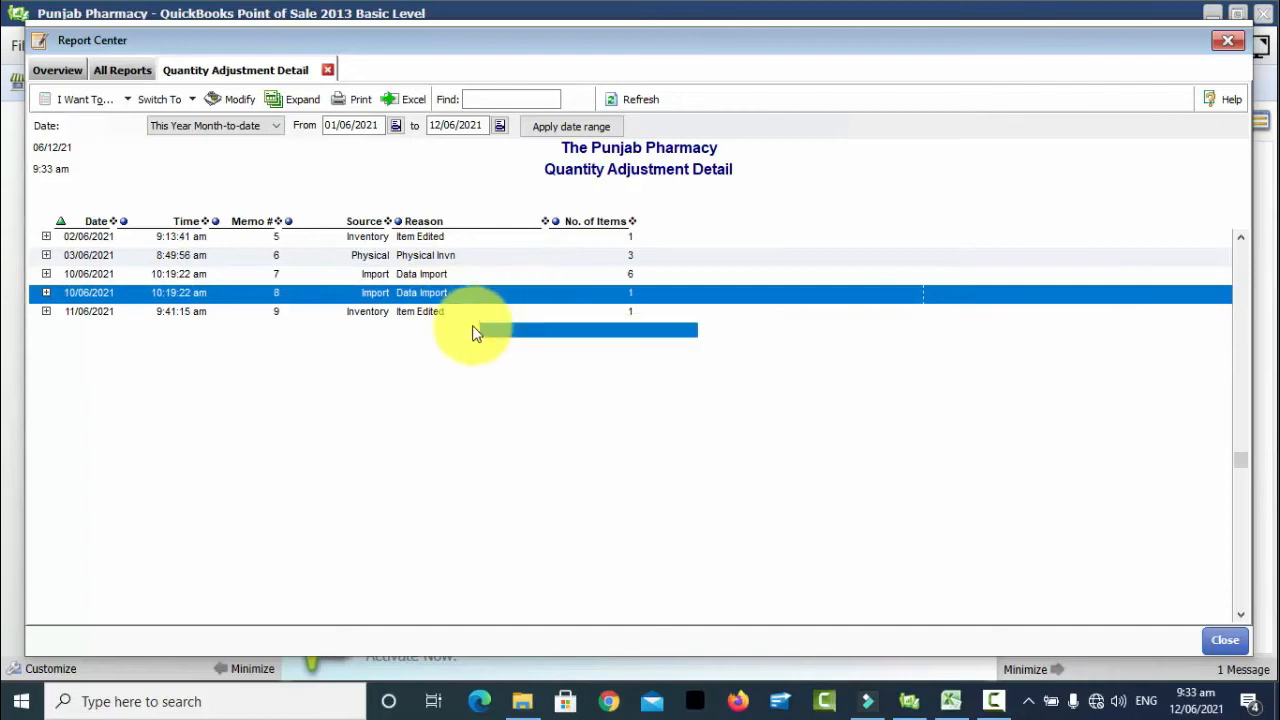
{"action": "left_click", "coordinate": [430, 310]}
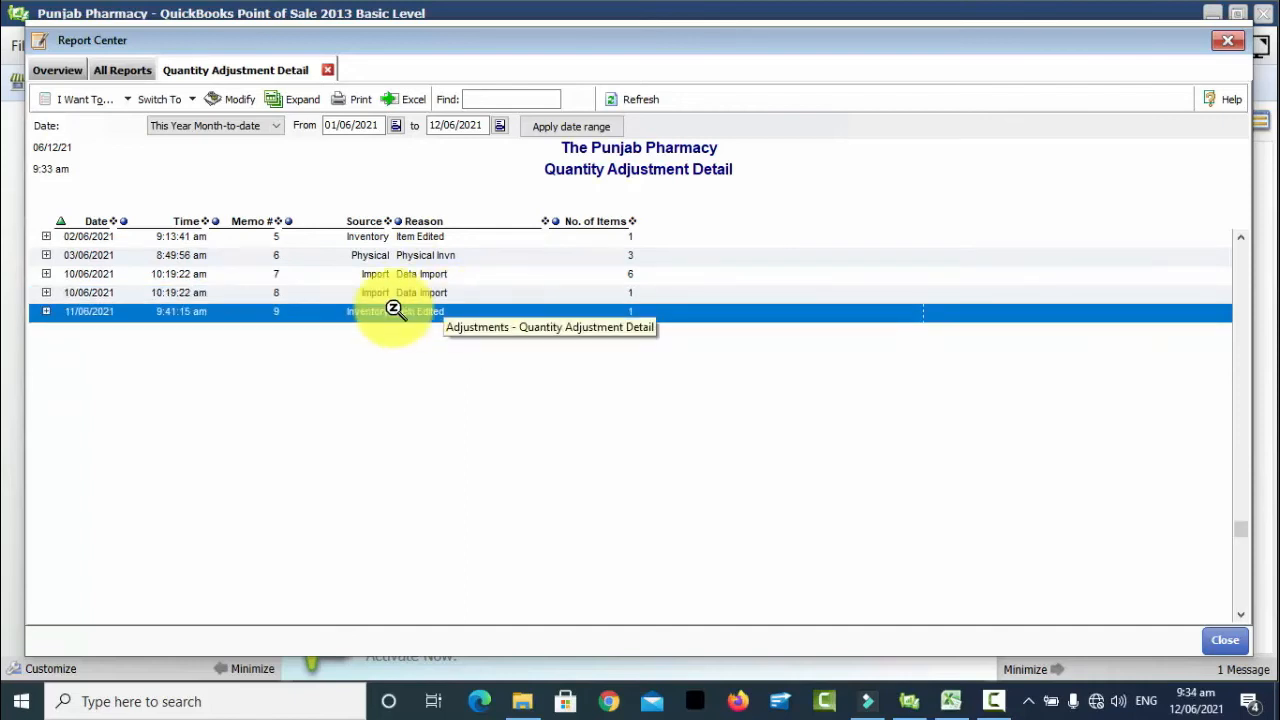
Step: View and close the adjustment memo dated 02/06/2021, and expand its report entry to inspect the Brufen Syrup line
{"action": "double_click", "coordinate": [104, 236]}
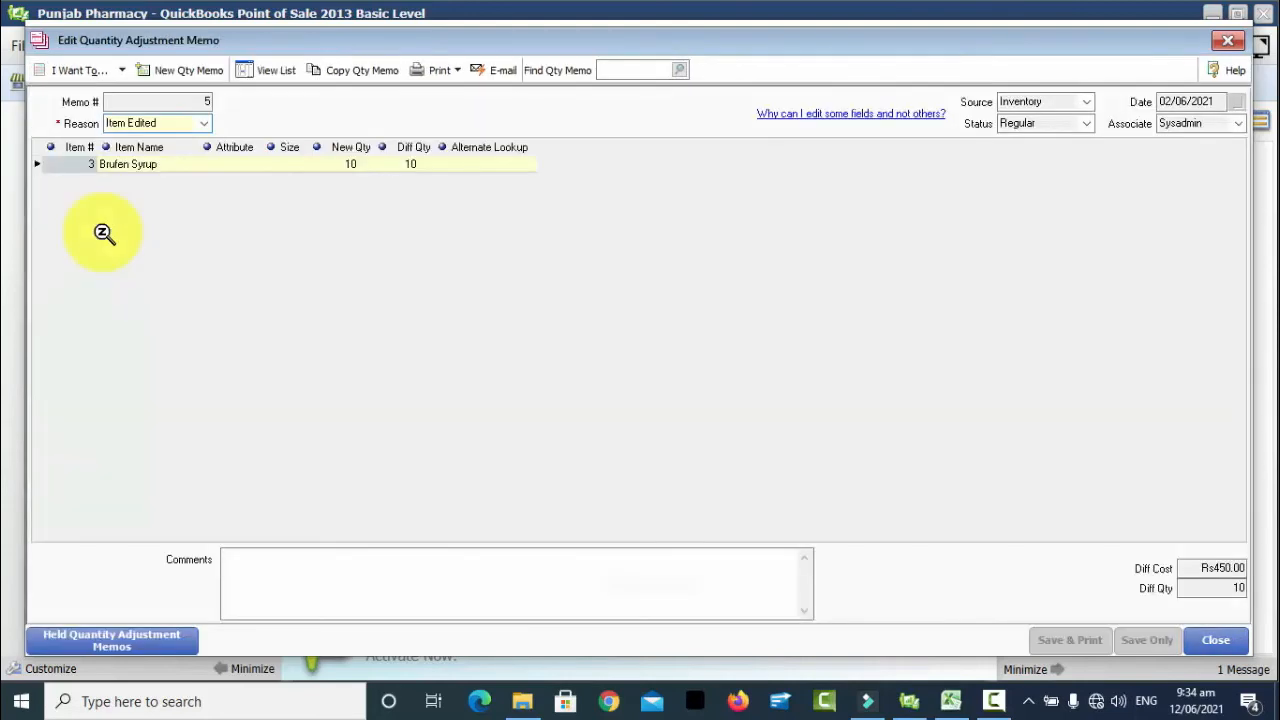
{"action": "left_click", "coordinate": [1222, 41]}
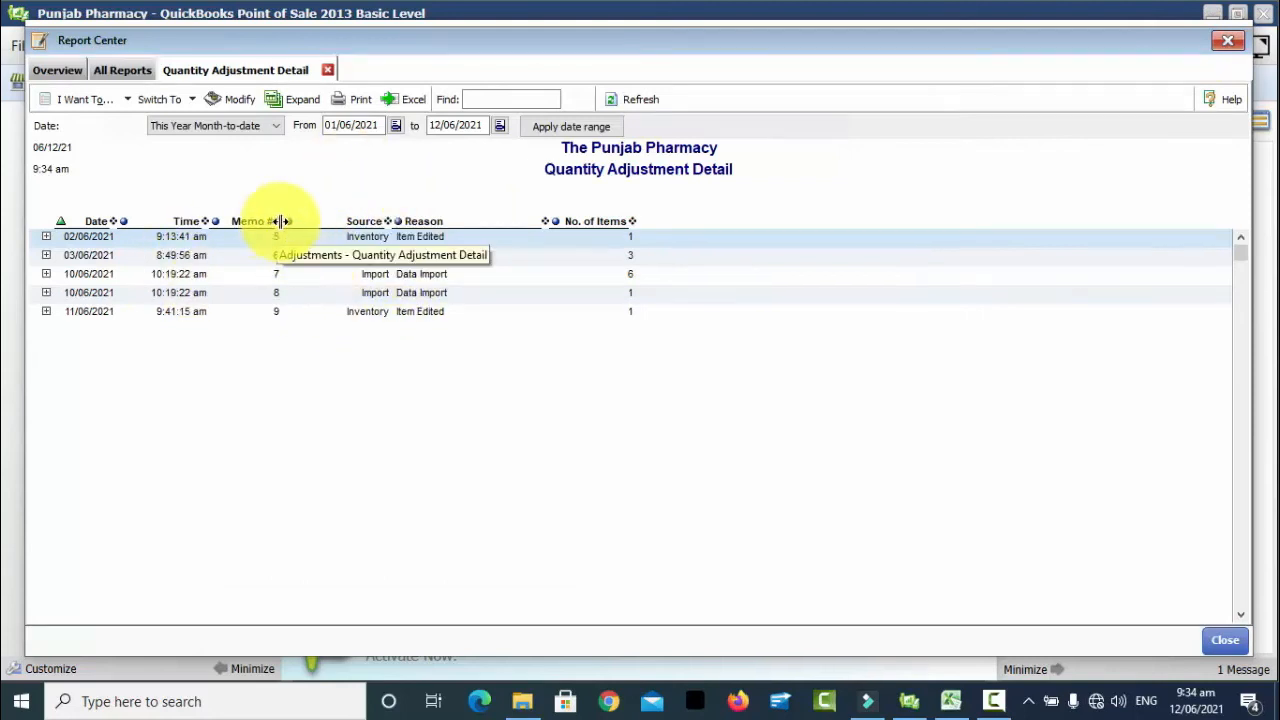
{"action": "left_click", "coordinate": [46, 238]}
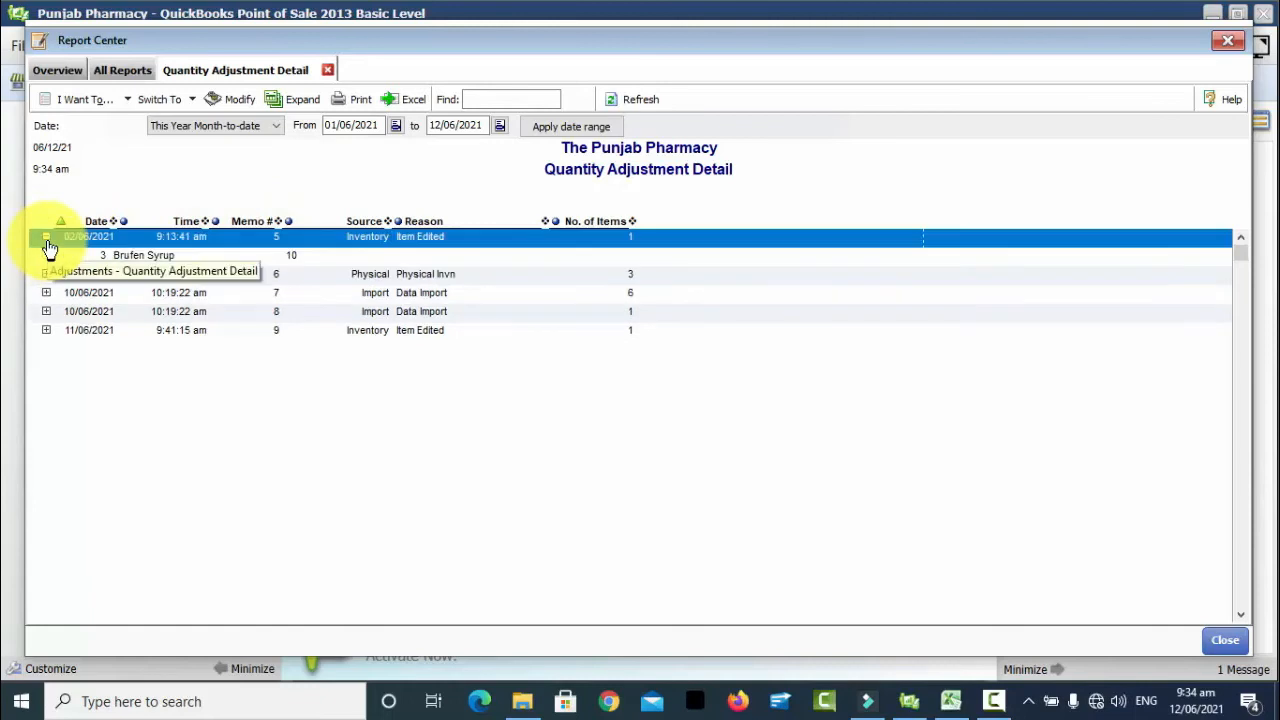
{"action": "left_click", "coordinate": [188, 257]}
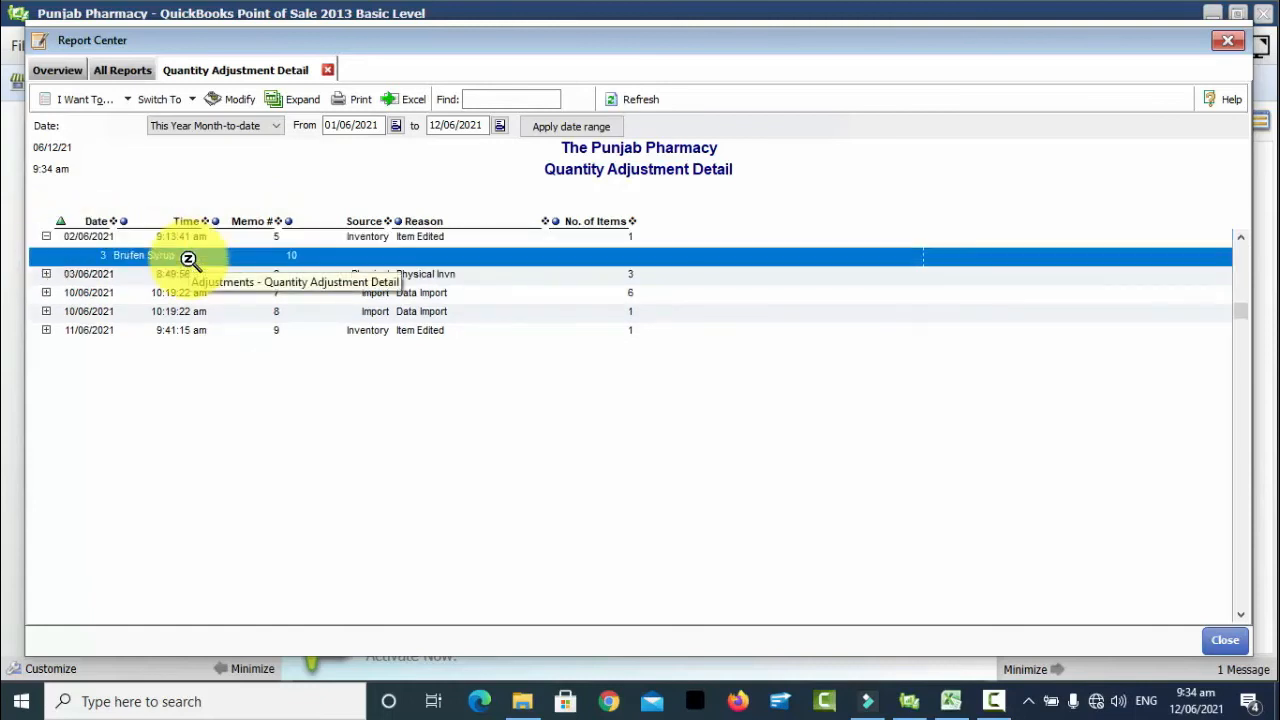
Step: Add the Value Change, Workstation, Associate and Status columns to the Quantity Adjustment Detail report and run it
{"action": "left_click", "coordinate": [230, 100]}
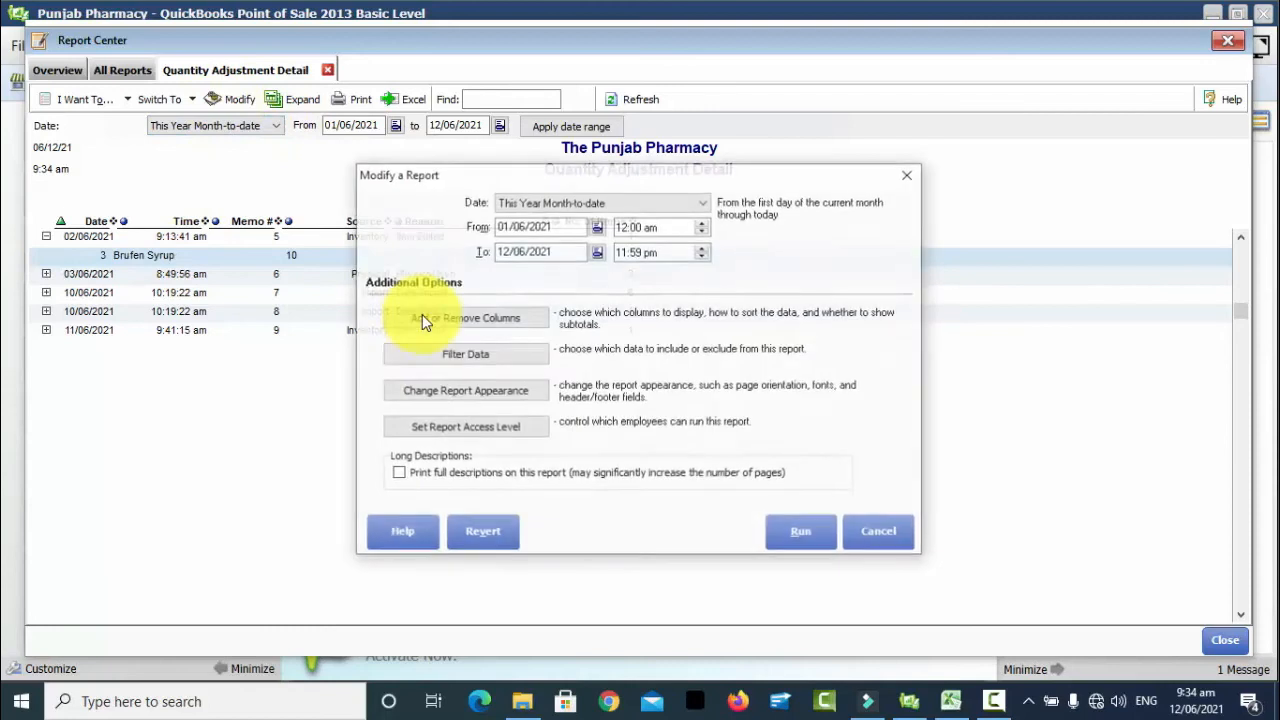
{"action": "left_click", "coordinate": [475, 318]}
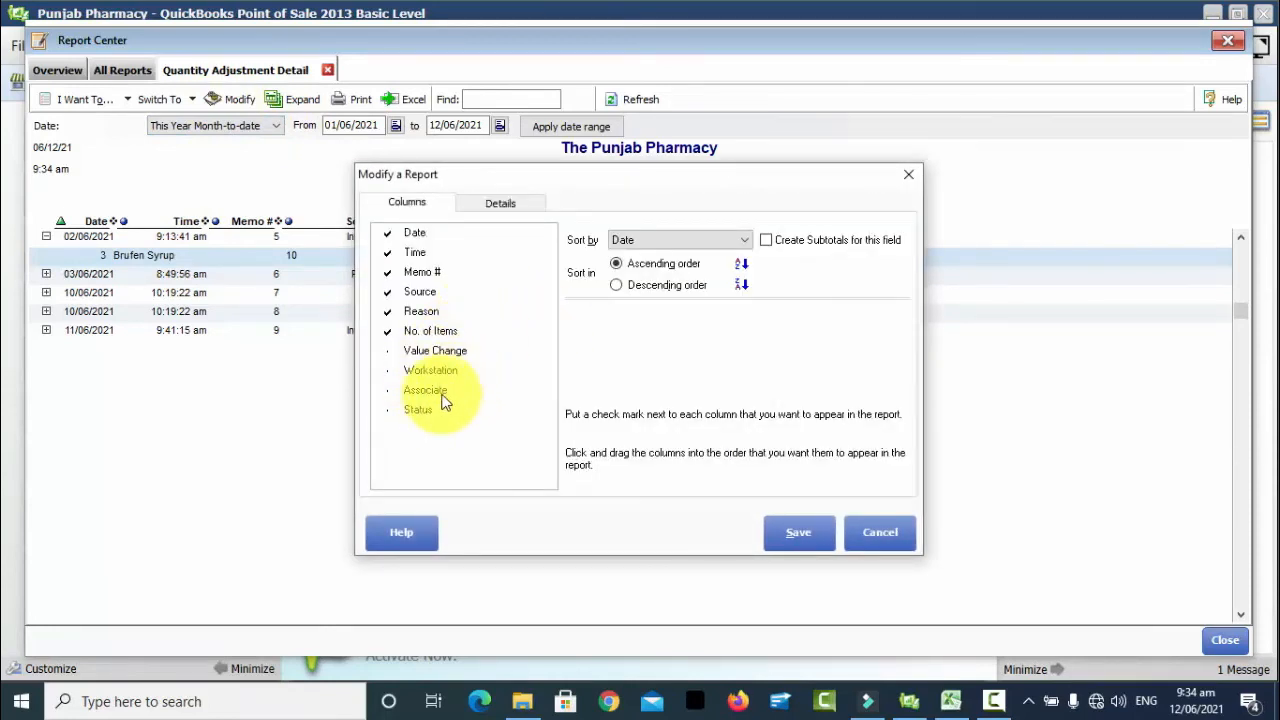
{"action": "left_click", "coordinate": [390, 410]}
{"action": "left_click", "coordinate": [388, 390]}
{"action": "left_click", "coordinate": [390, 371]}
{"action": "left_click", "coordinate": [387, 350]}
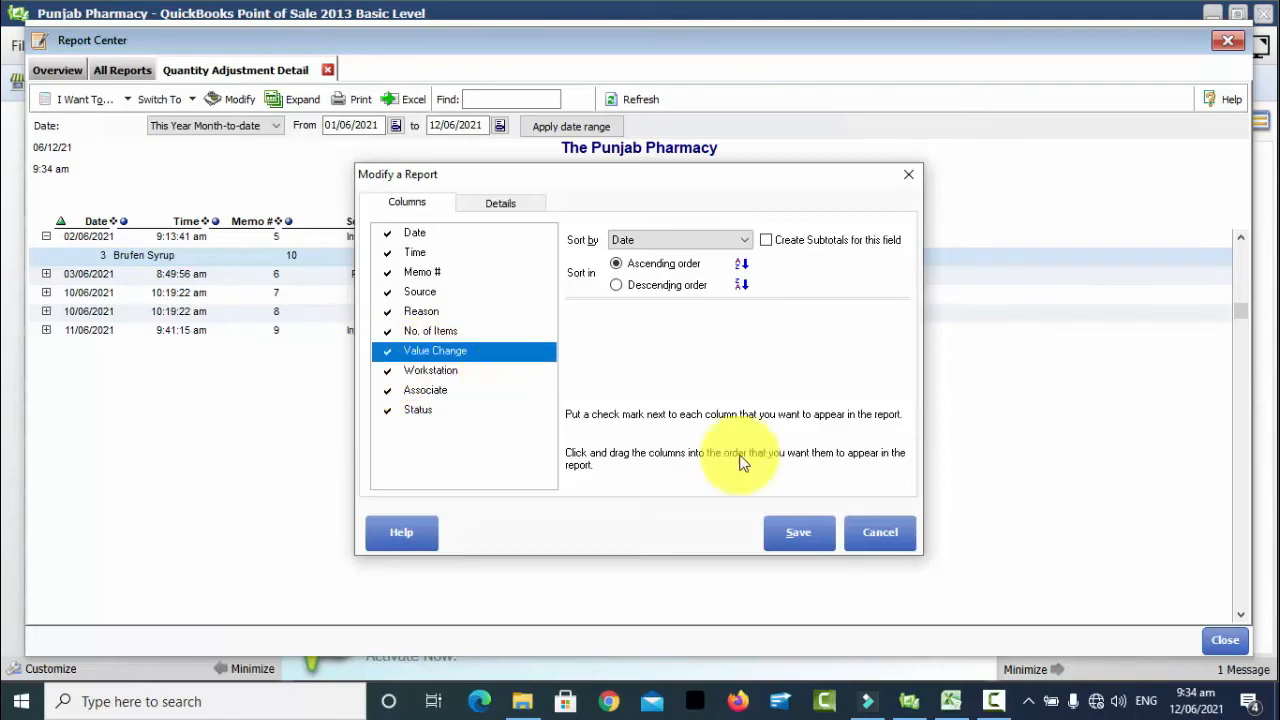
{"action": "left_click", "coordinate": [795, 532]}
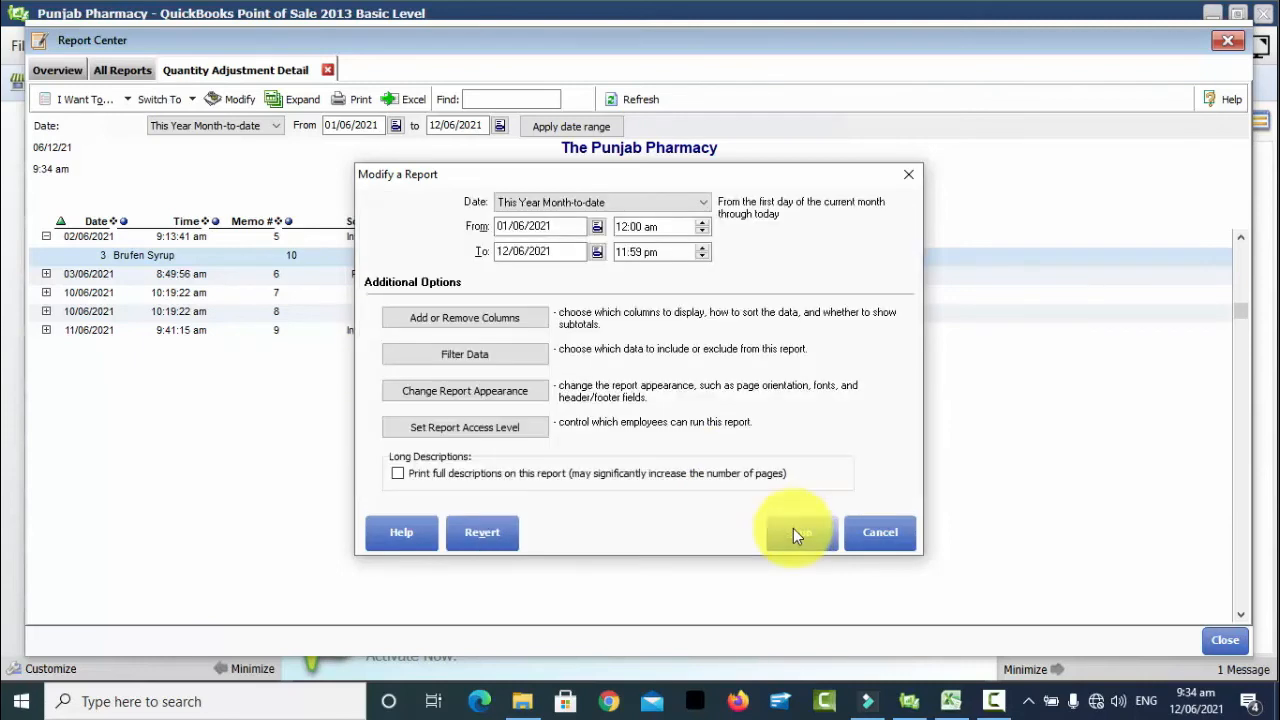
{"action": "left_click", "coordinate": [795, 533]}
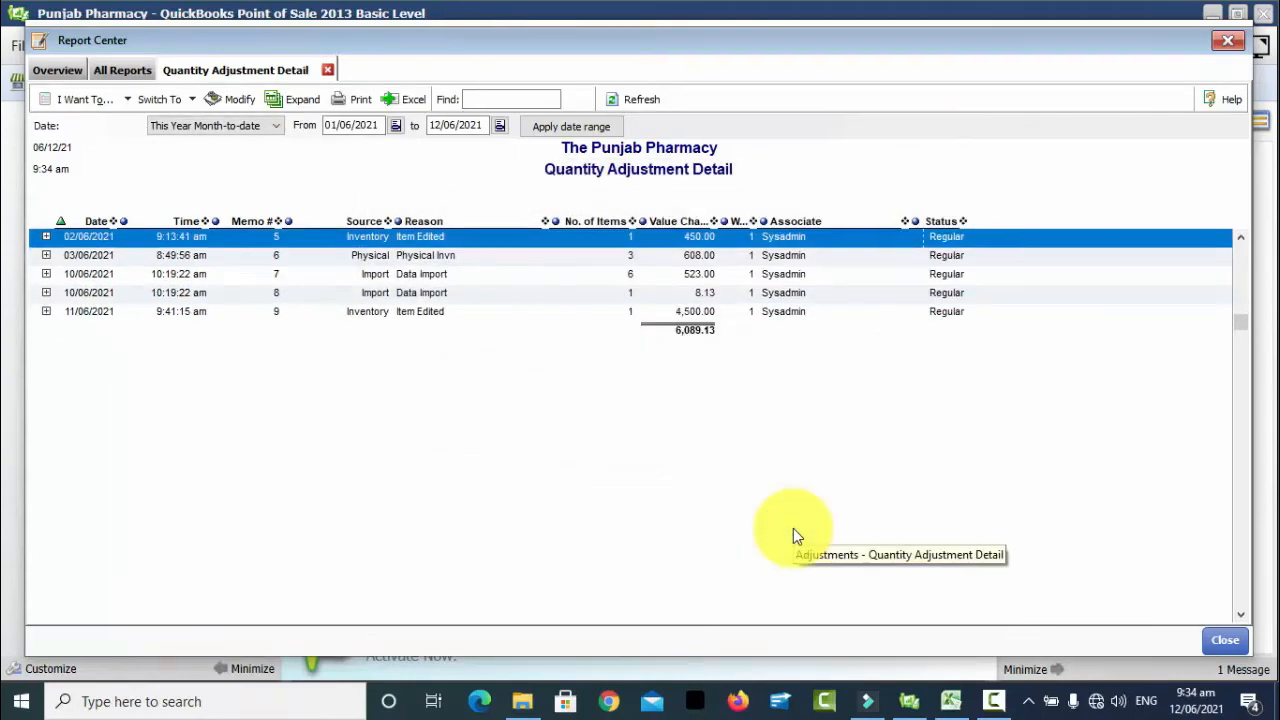
Step: Sort the Quantity Adjustment Detail report by Associate and close it
{"action": "left_click", "coordinate": [815, 222]}
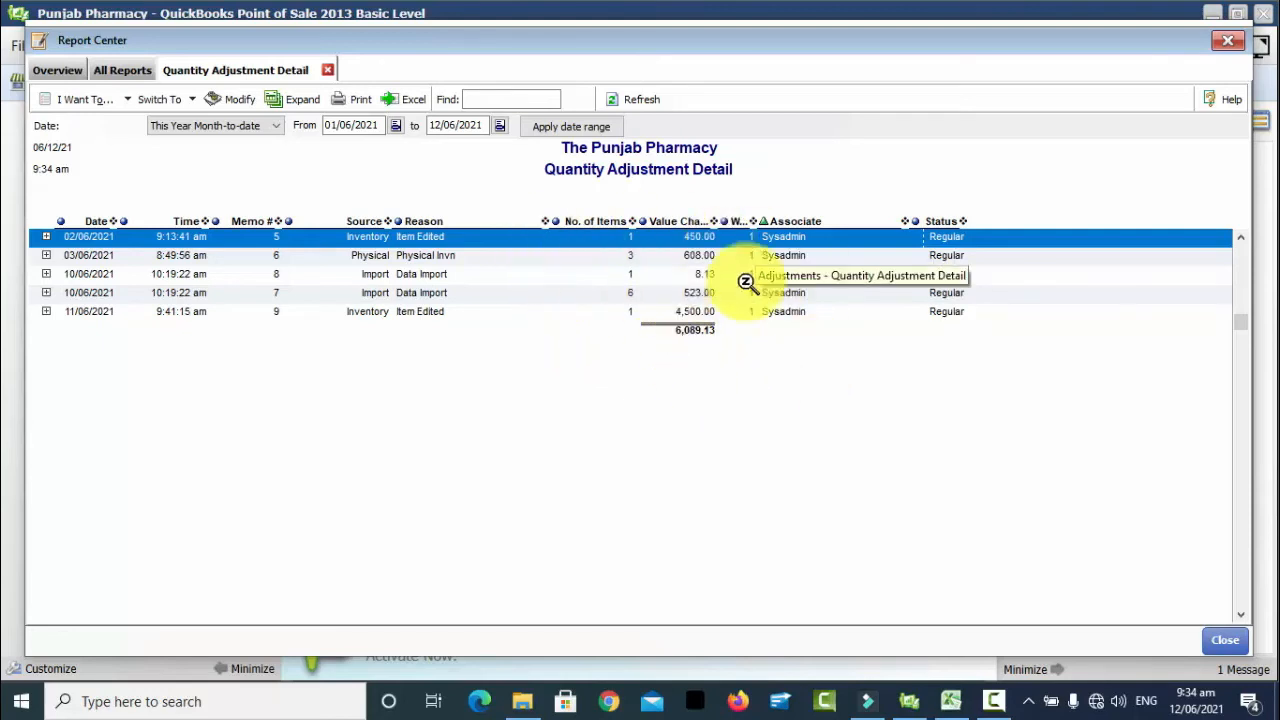
{"action": "left_click", "coordinate": [1230, 45]}
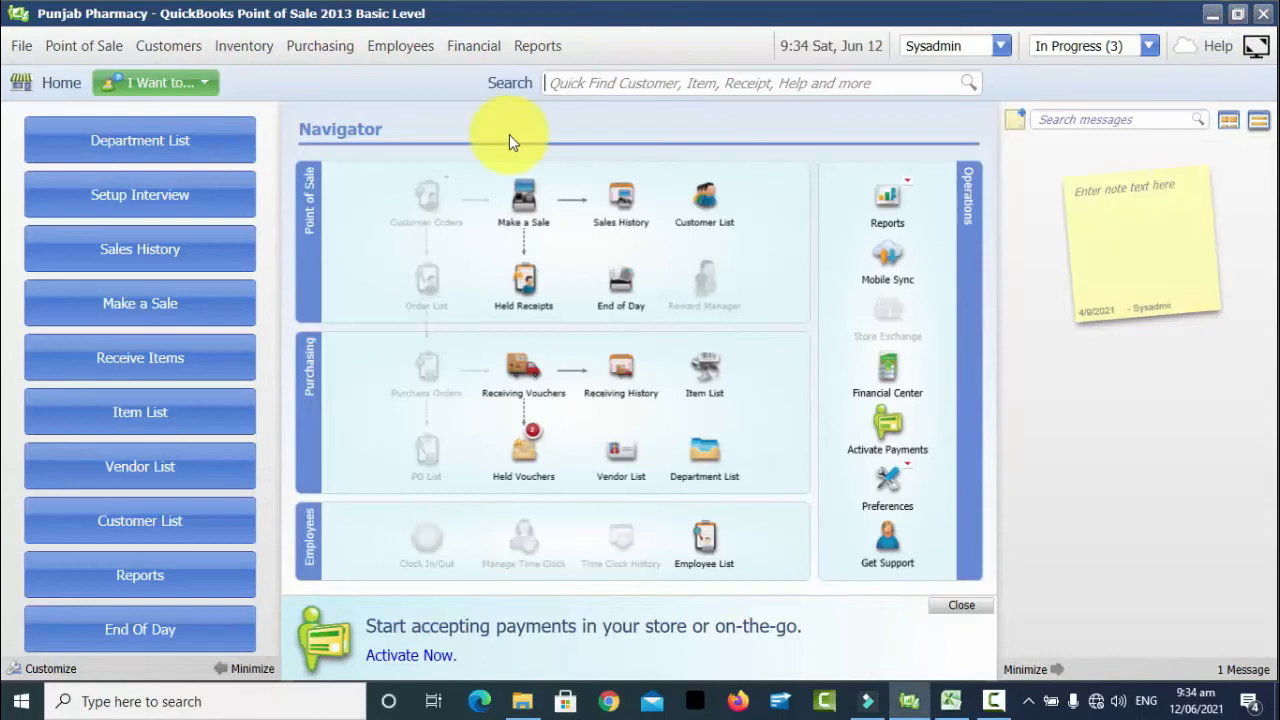
Step: Open the Quantity Summary report for inventory adjustments and widen its Diff Qty column
{"action": "left_click", "coordinate": [521, 45]}
{"action": "mouse_move", "coordinate": [594, 228]}
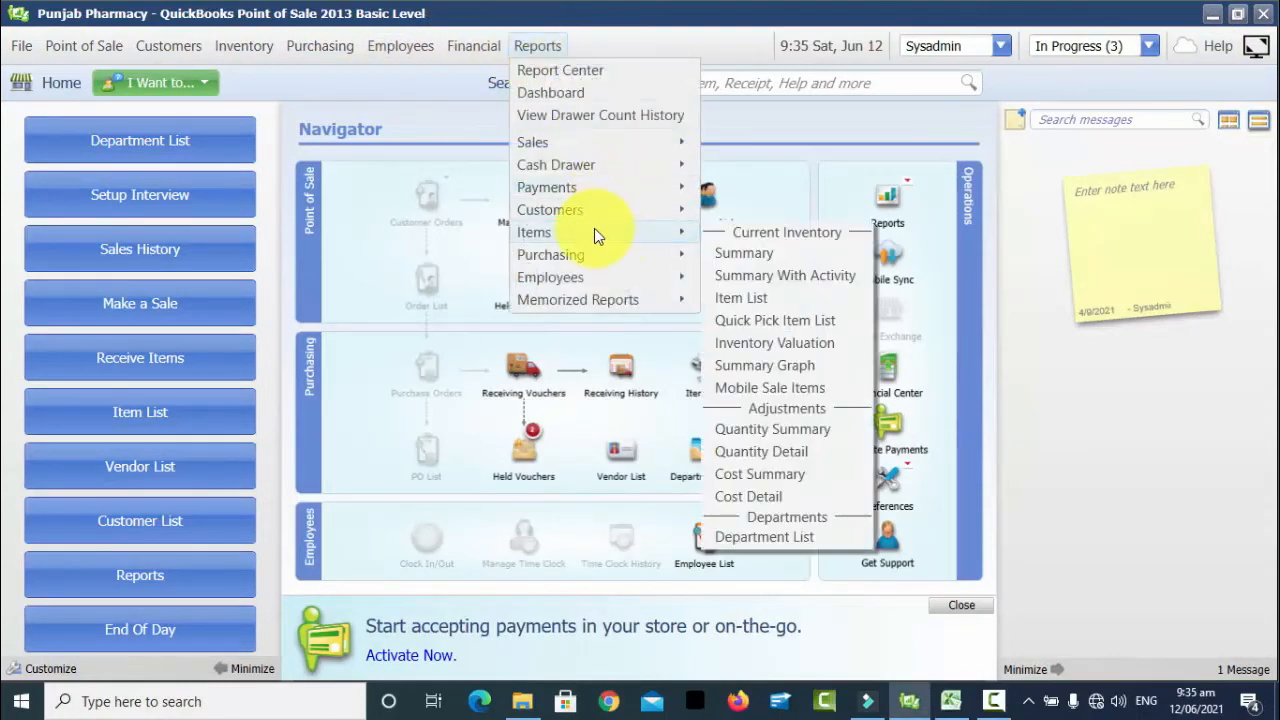
{"action": "left_click", "coordinate": [794, 428]}
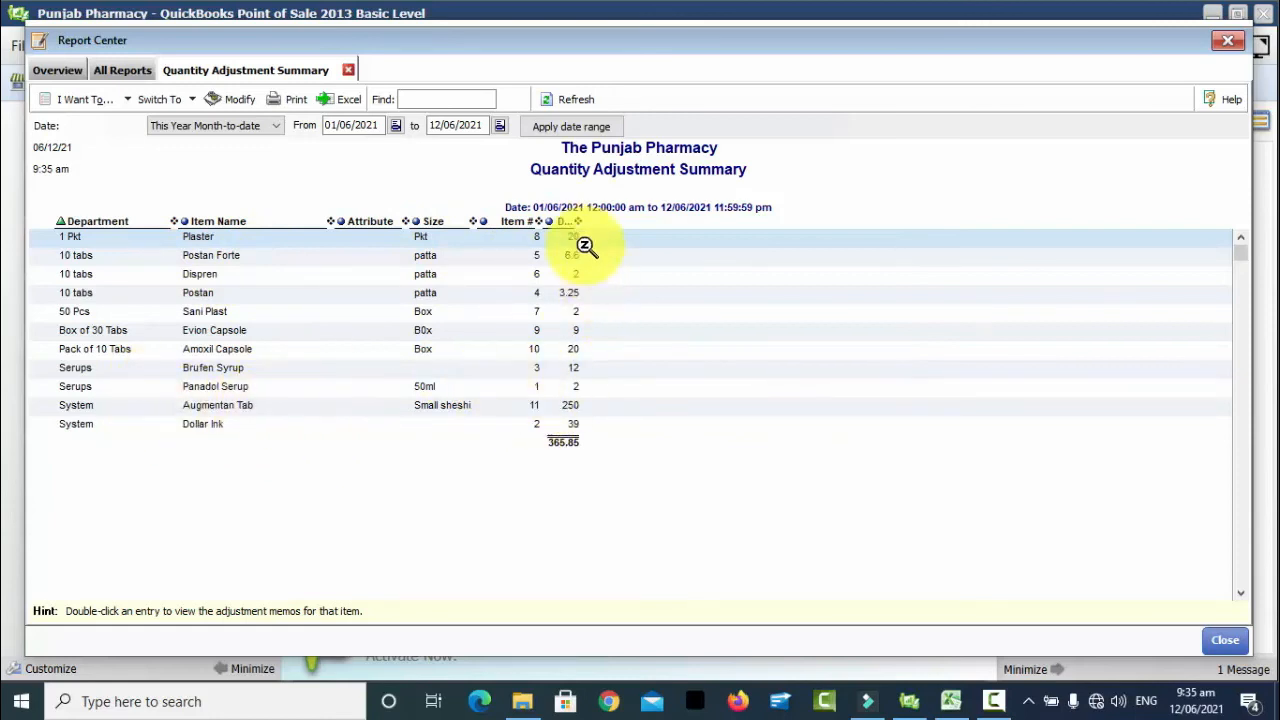
{"action": "left_click_drag", "start_coordinate": [578, 220], "coordinate": [618, 221]}
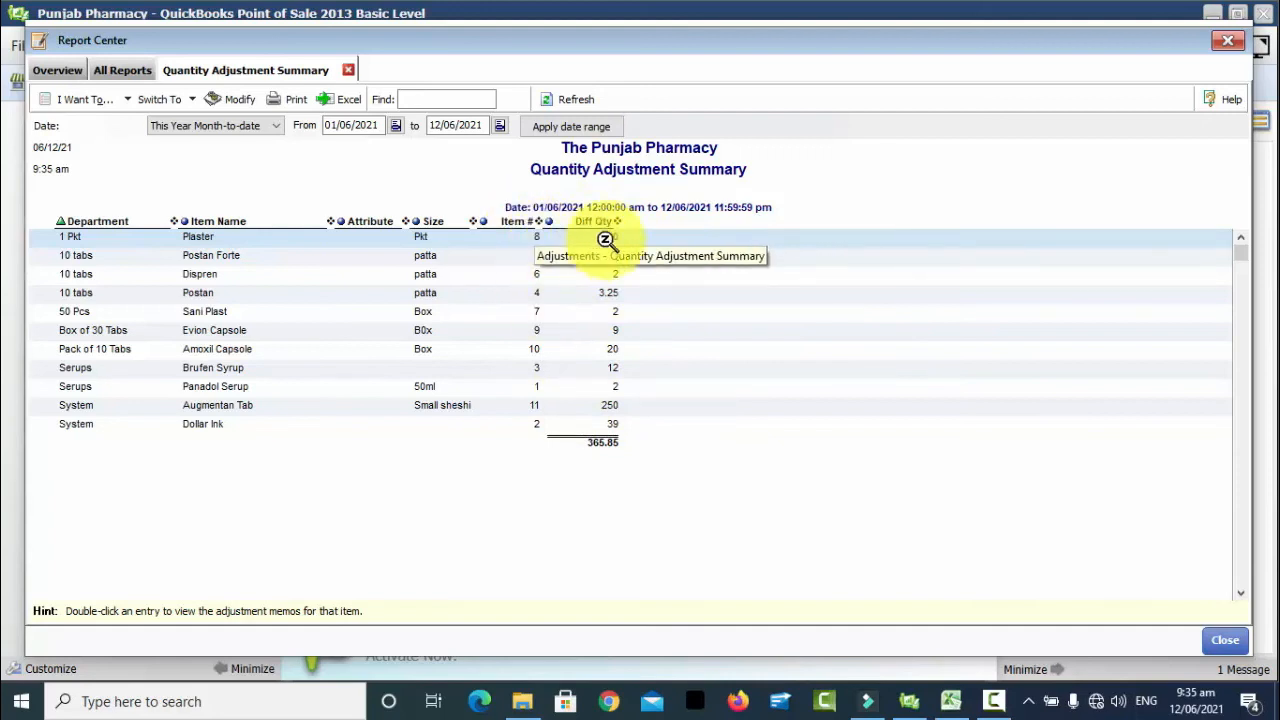
Step: Check the Diff Qty total and the Augmentan Tab entry in the Quantity Adjustment Summary, and close the report
{"action": "left_click", "coordinate": [601, 449]}
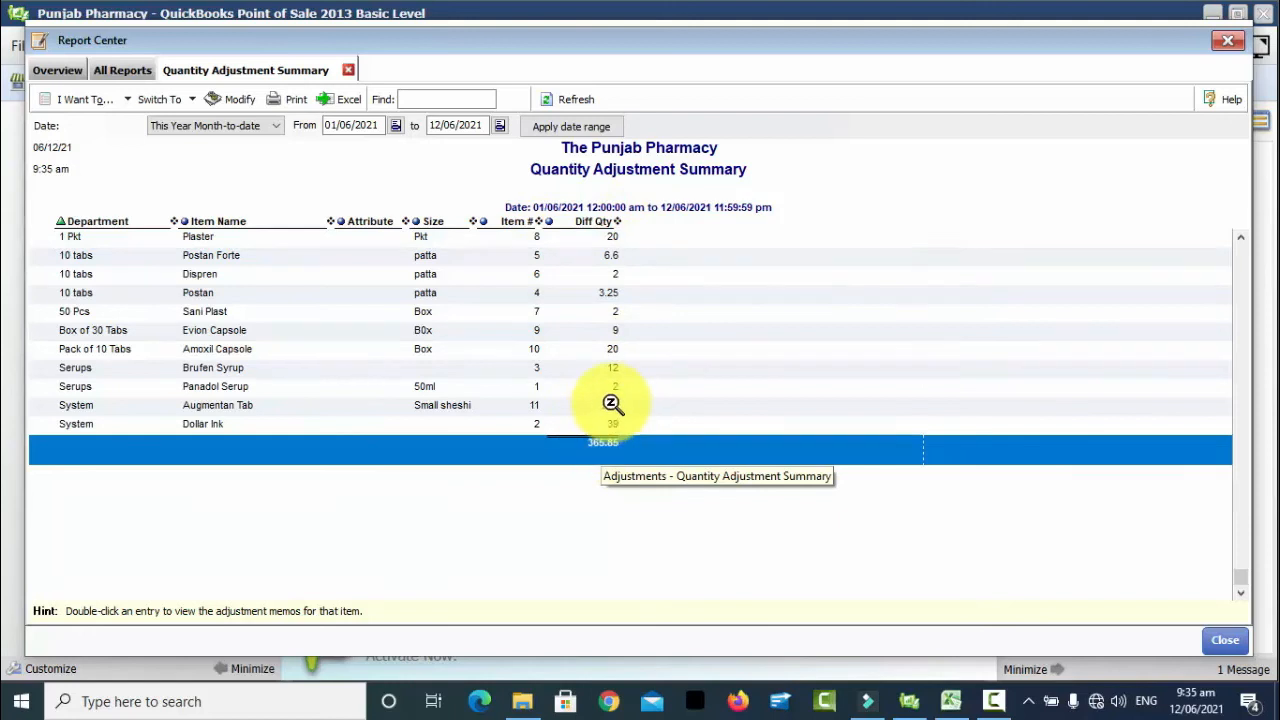
{"action": "left_click", "coordinate": [611, 404]}
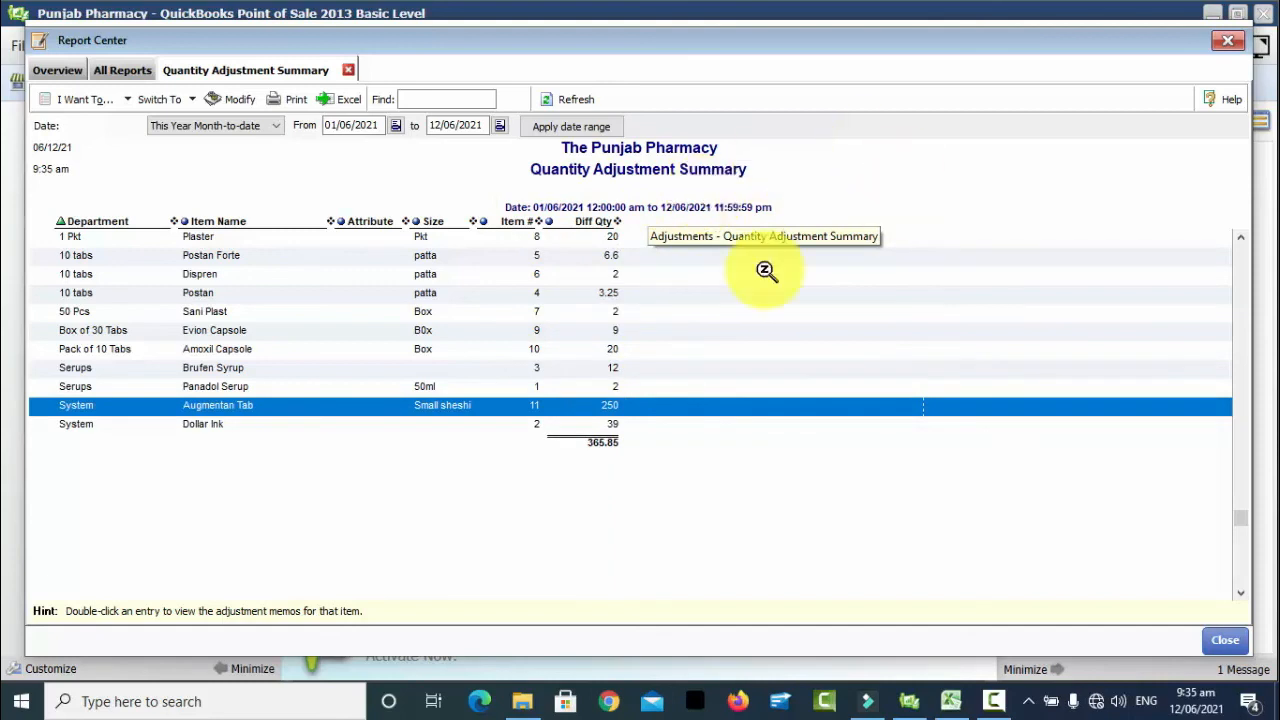
{"action": "left_click", "coordinate": [1224, 44]}
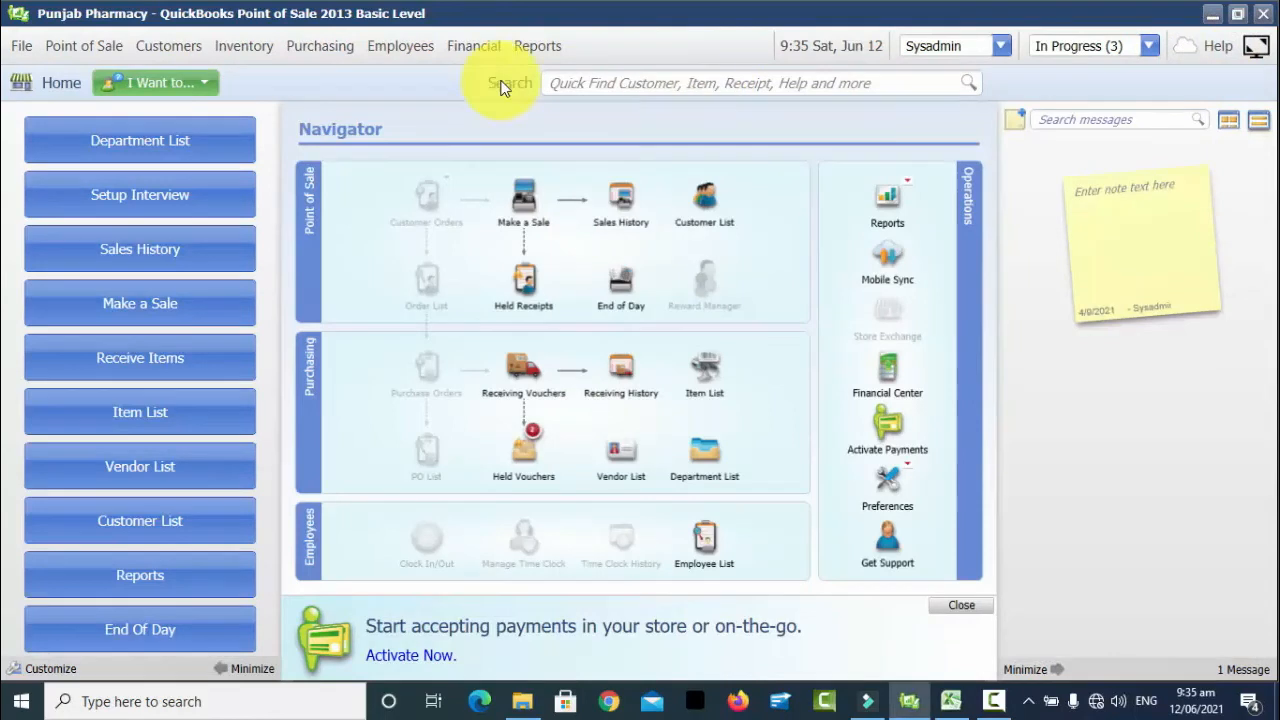
Step: View the Department List report for items and close it
{"action": "left_click", "coordinate": [537, 45]}
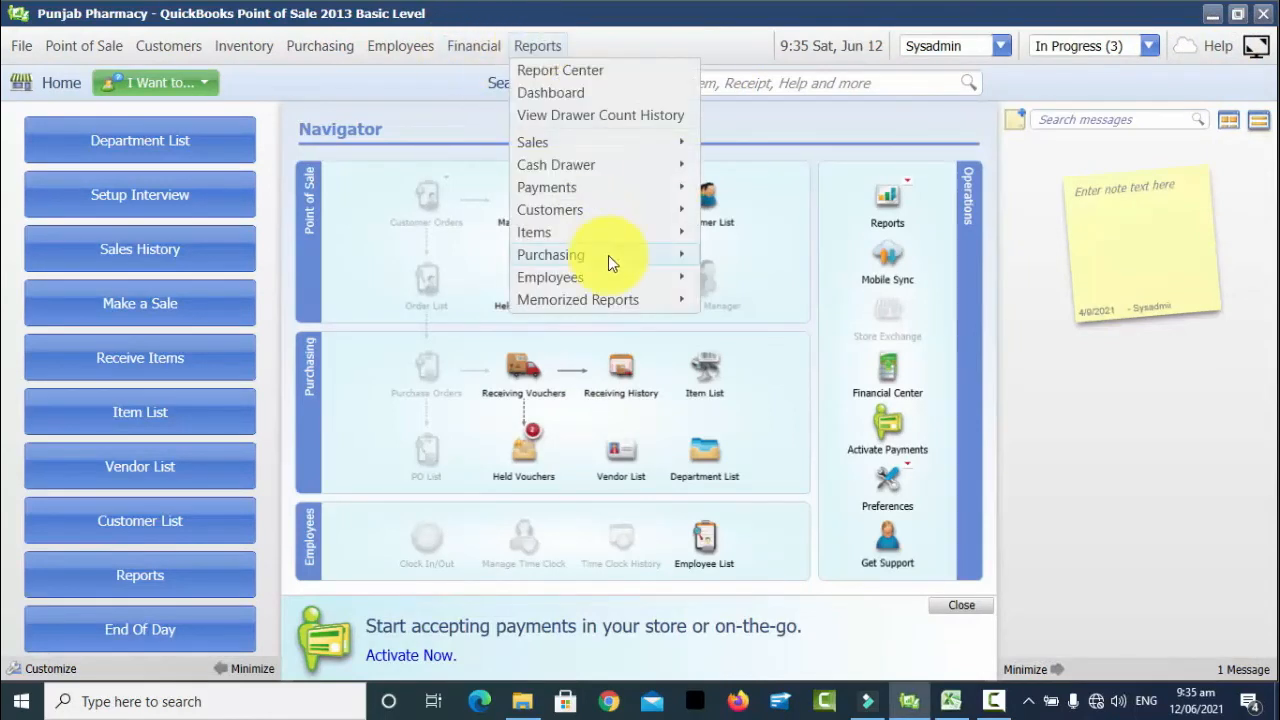
{"action": "mouse_move", "coordinate": [612, 233]}
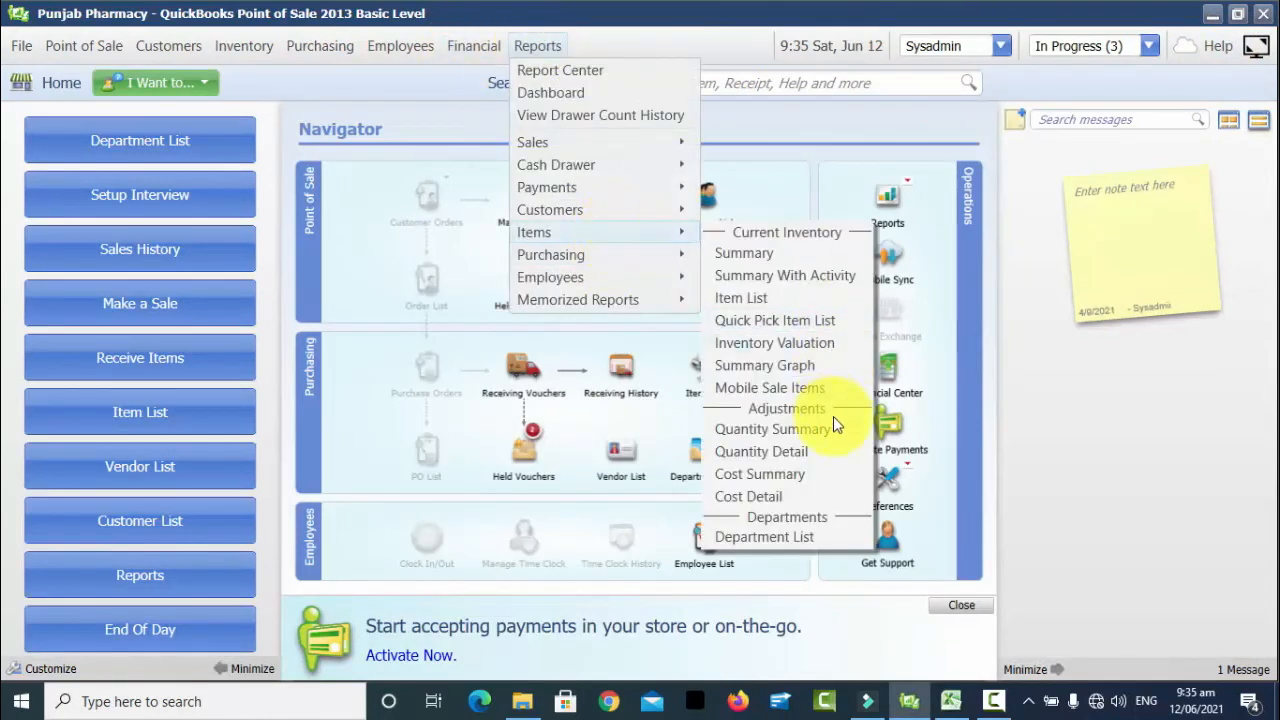
{"action": "left_click", "coordinate": [817, 538]}
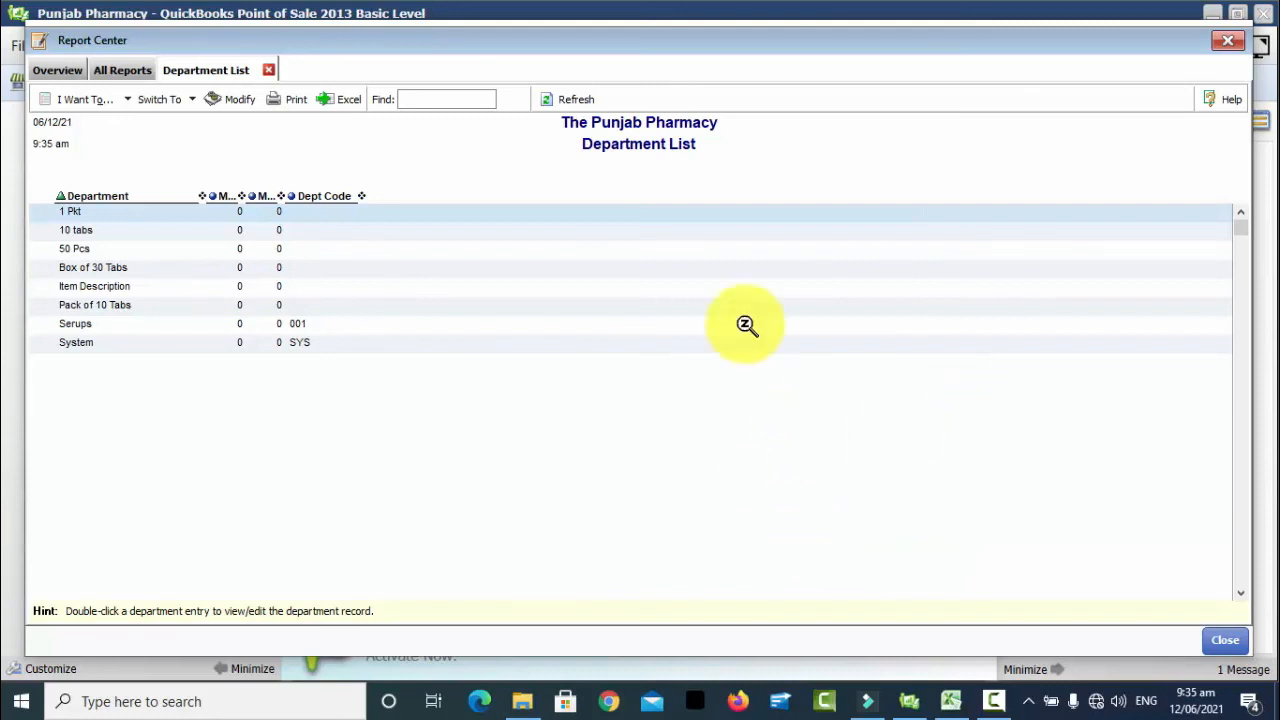
{"action": "left_click", "coordinate": [1226, 42]}
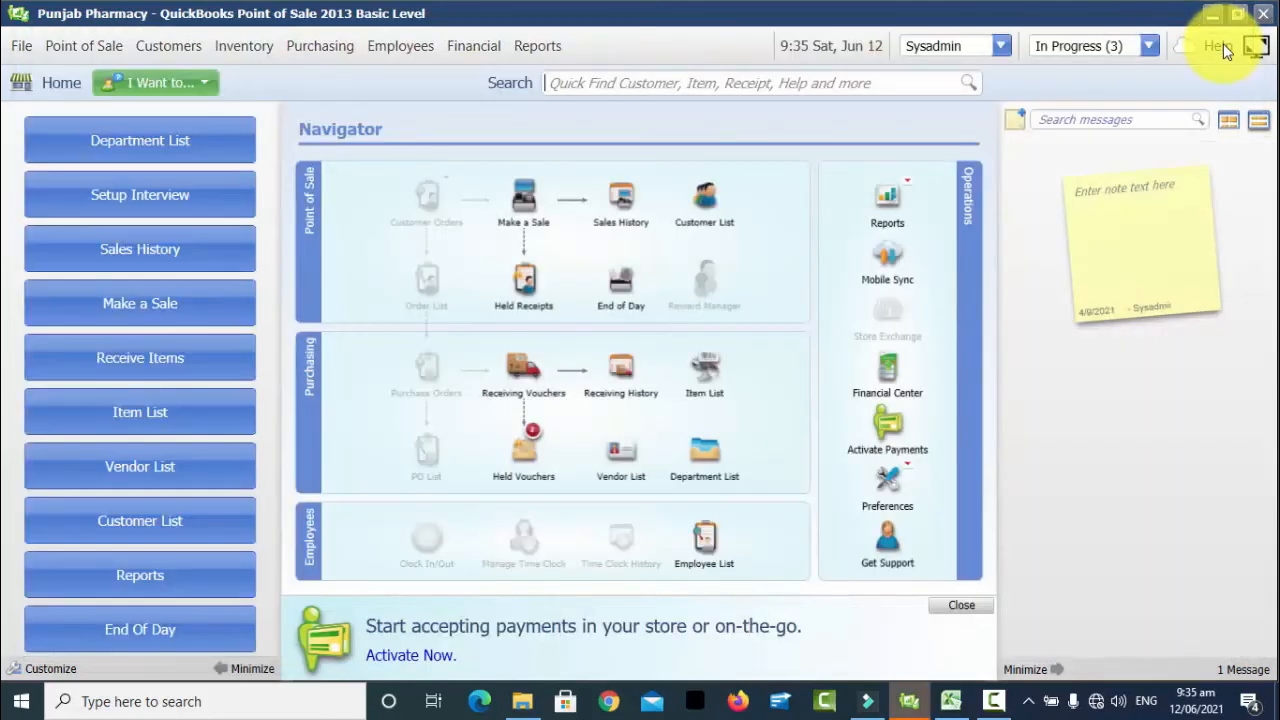